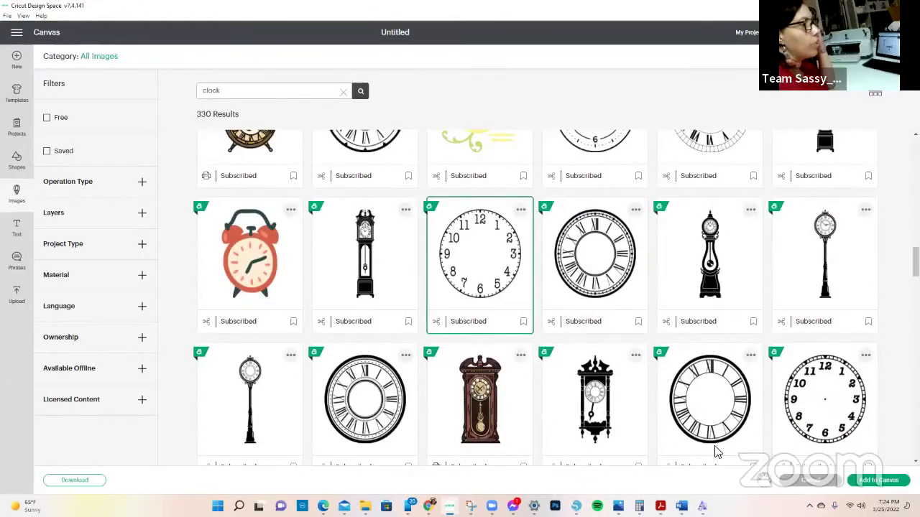
# Add the selected numeral clock face to the canvas, sized to 8 by 8 inches and placed near the middle
pyautogui.press('Return')
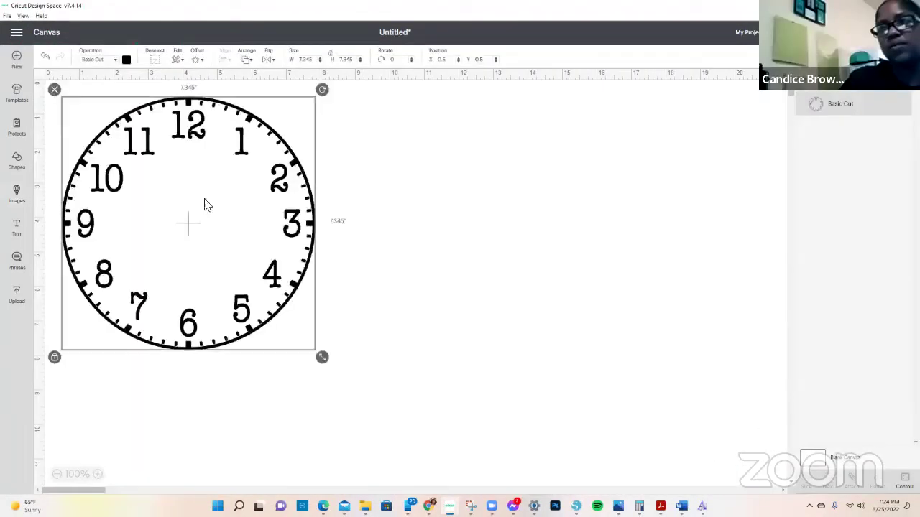
pyautogui.moveTo(161, 208); pyautogui.dragTo(333, 234)
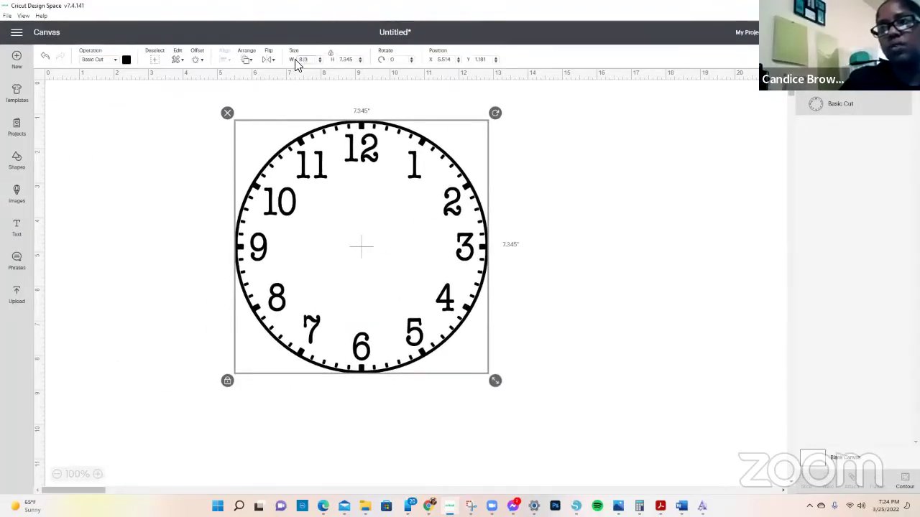
pyautogui.click(351, 61)
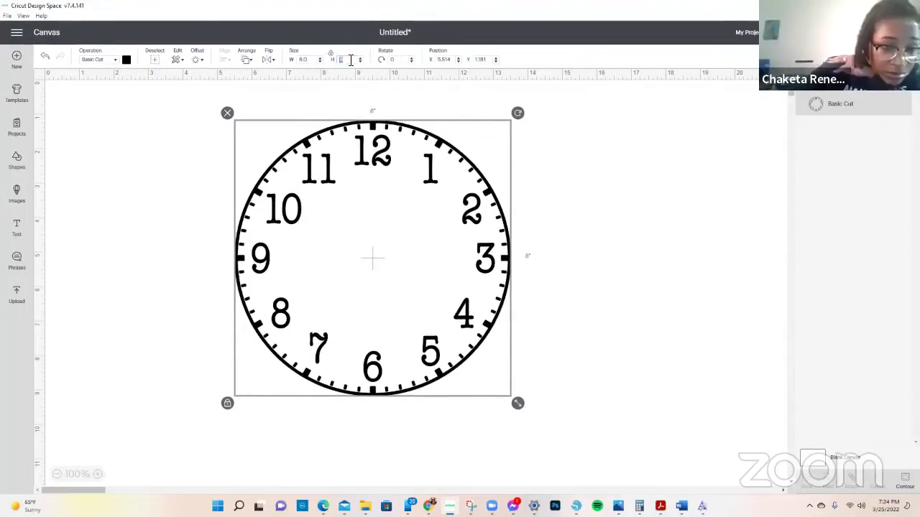
pyautogui.click(552, 126)
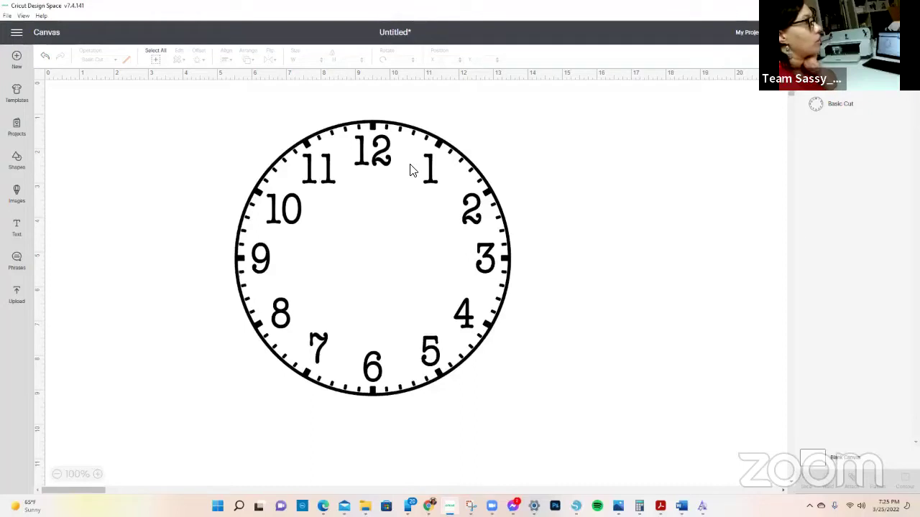
pyautogui.moveTo(409, 172); pyautogui.dragTo(483, 177)
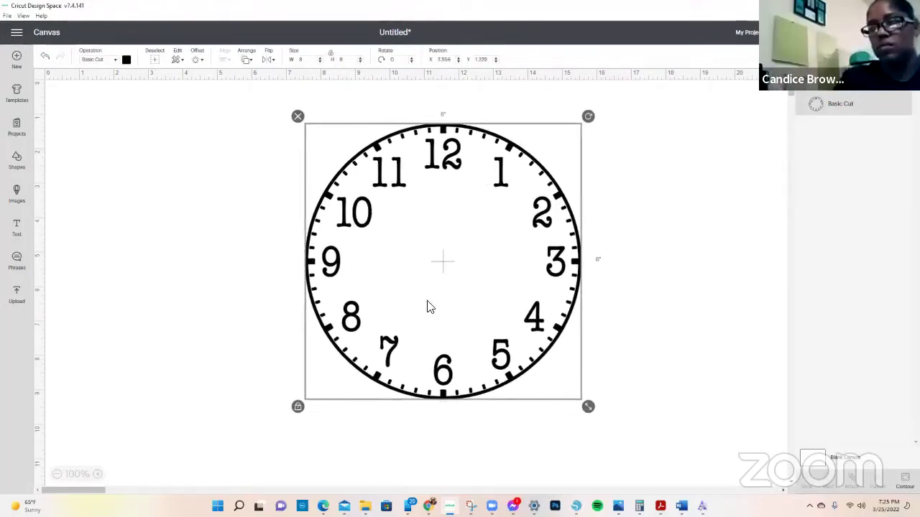
pyautogui.click(119, 242)
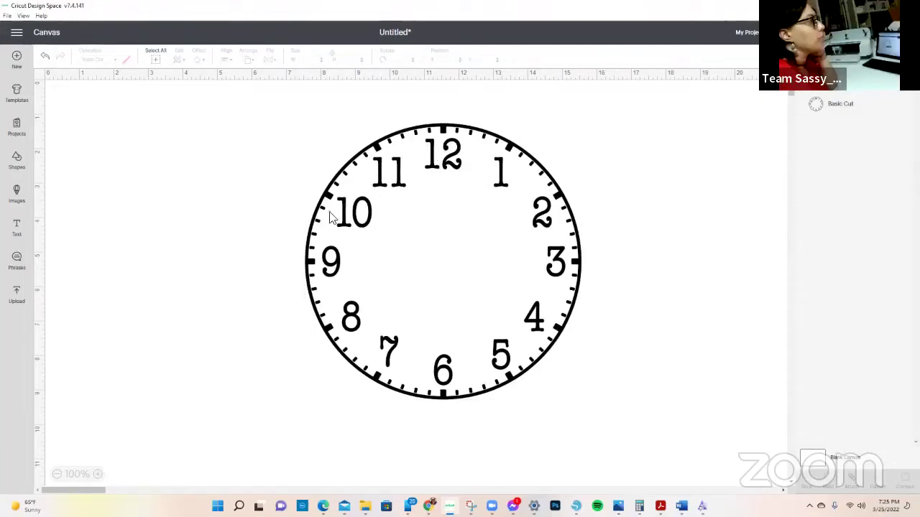
# Start an image upload and browse to the 01.24.2022 folder in OneDrive - Personal
pyautogui.click(18, 293)
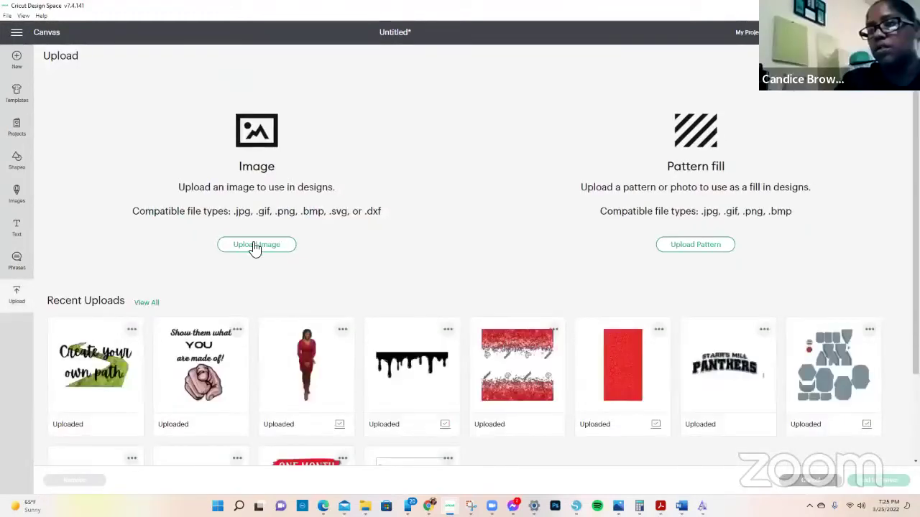
pyautogui.click(255, 245)
pyautogui.click(476, 256)
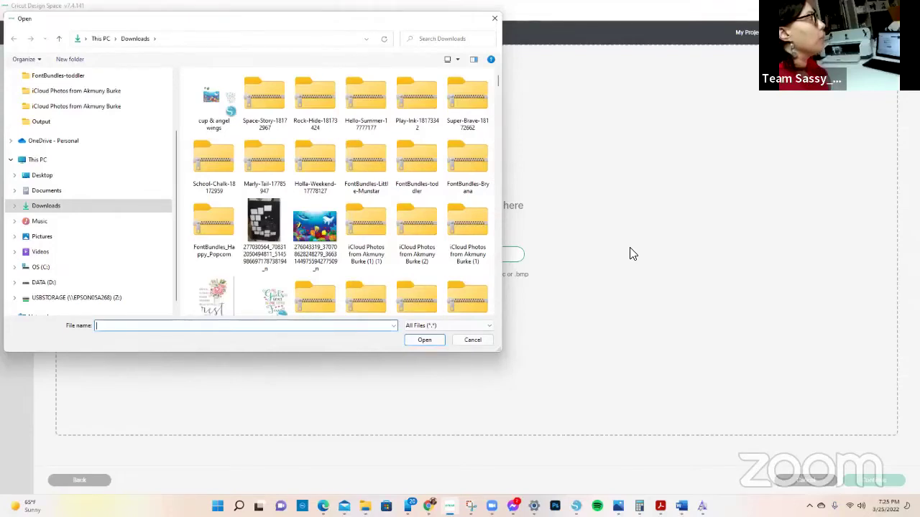
pyautogui.scroll(3, 36, 186)
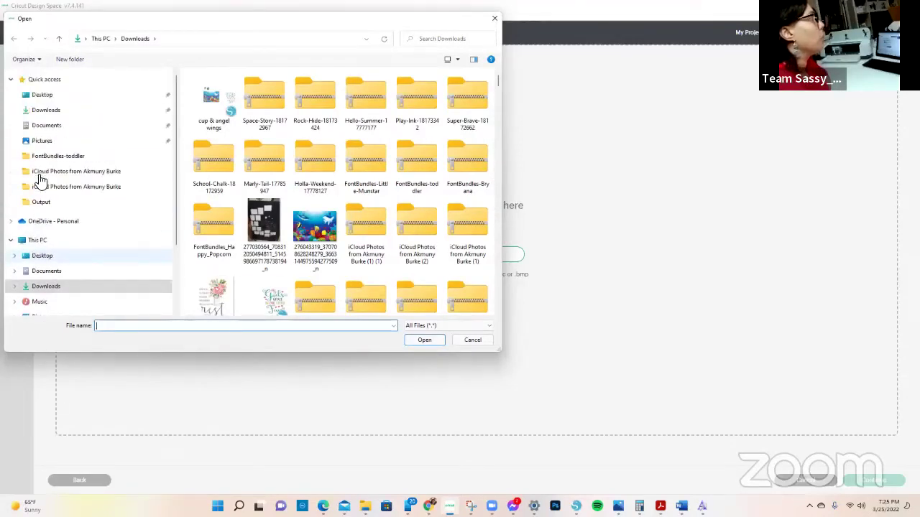
pyautogui.scroll(-3, 41, 179)
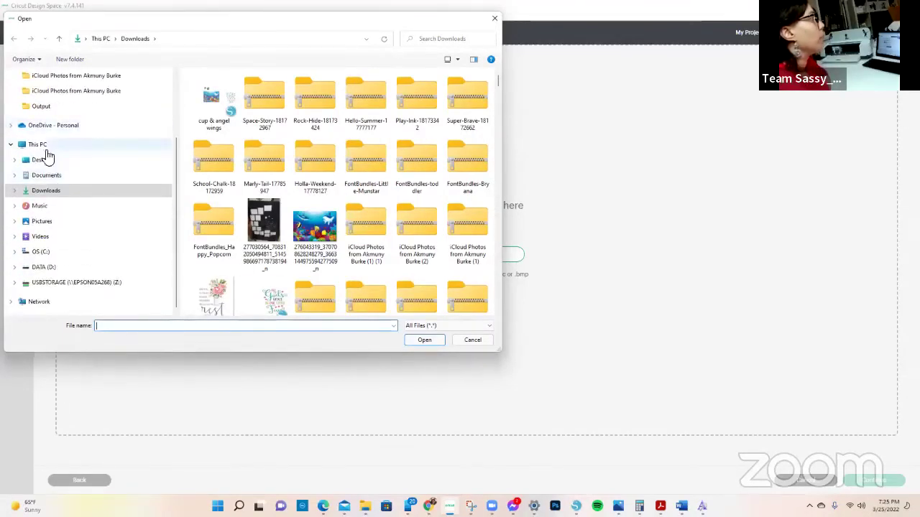
pyautogui.click(10, 127)
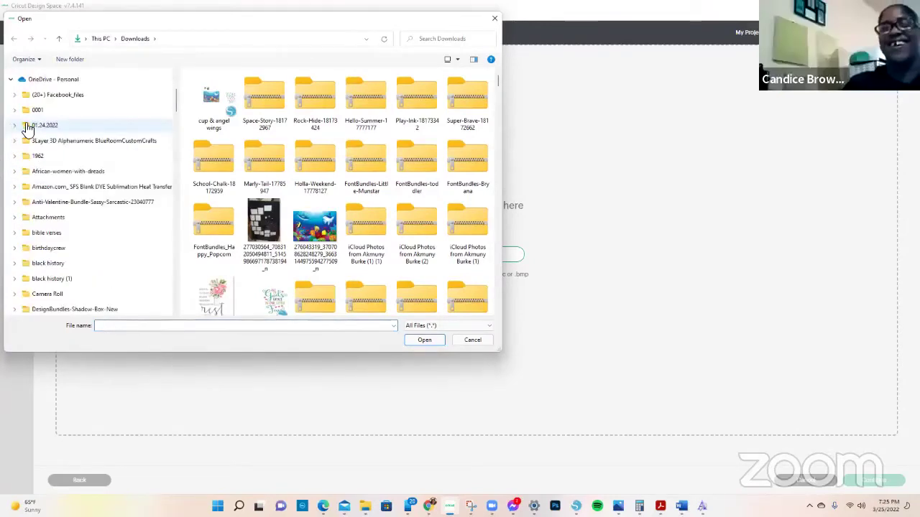
pyautogui.click(27, 126)
# Find the IMG_4952 (3) illustration in the 01.24.2022 folder and open it for upload
pyautogui.scroll(-5, 488, 149)
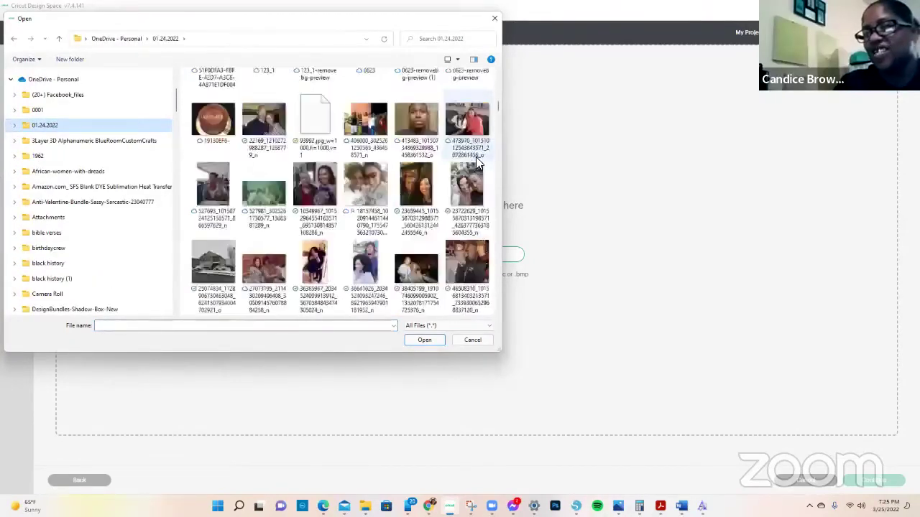
pyautogui.scroll(-6, 476, 156)
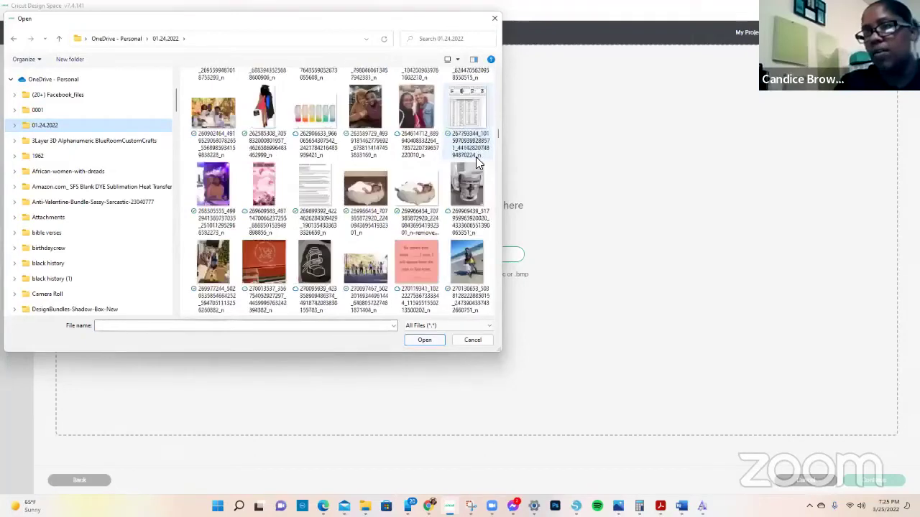
pyautogui.scroll(-10, 476, 156)
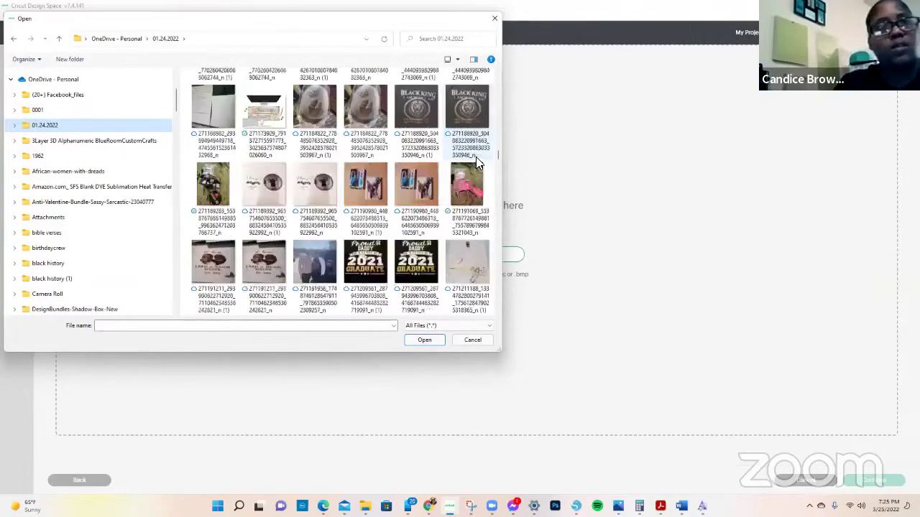
pyautogui.scroll(-10, 476, 160)
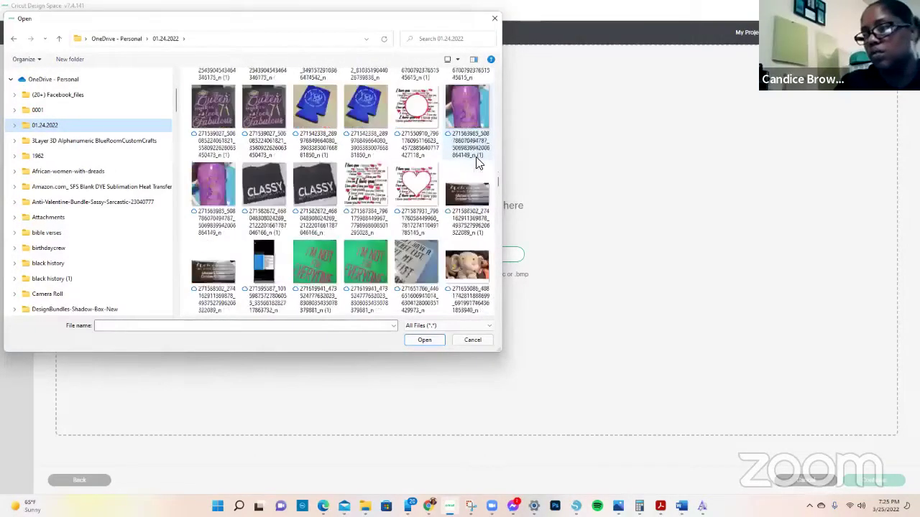
pyautogui.scroll(-10, 478, 162)
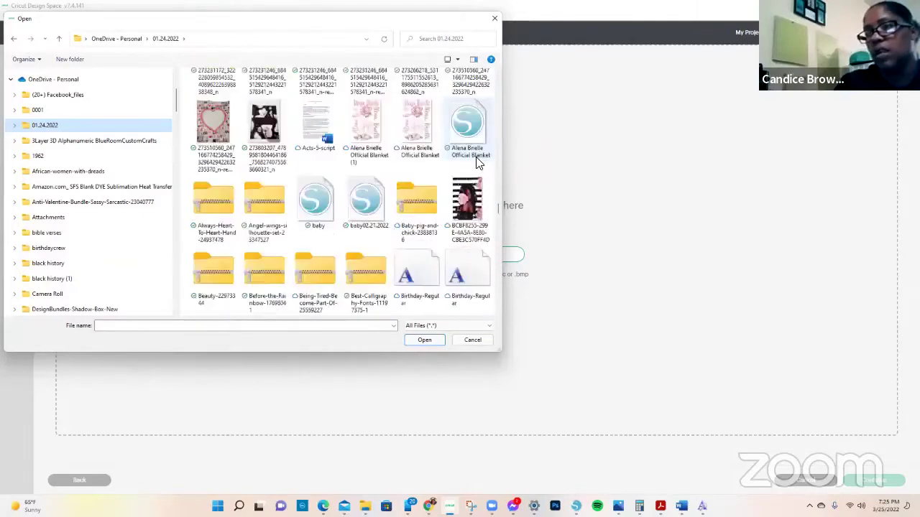
pyautogui.scroll(-10, 478, 162)
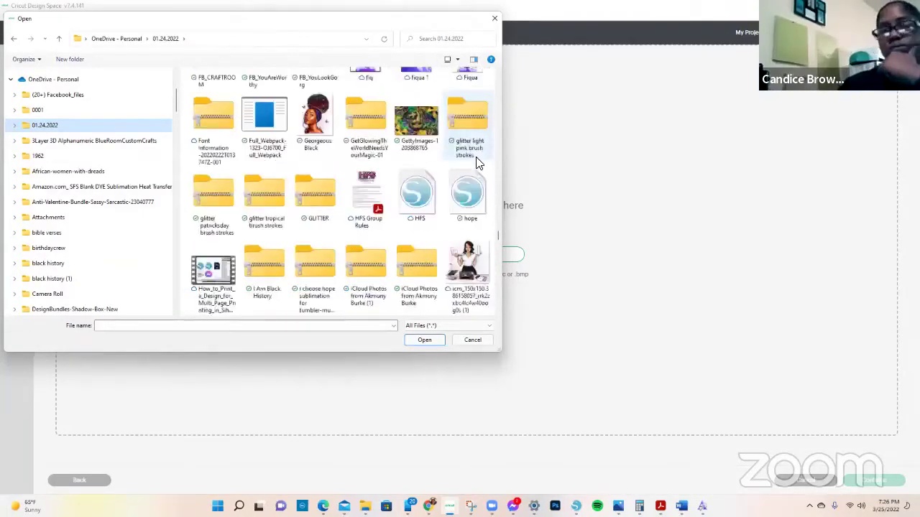
pyautogui.scroll(-5, 478, 162)
pyautogui.scroll(2, 474, 131)
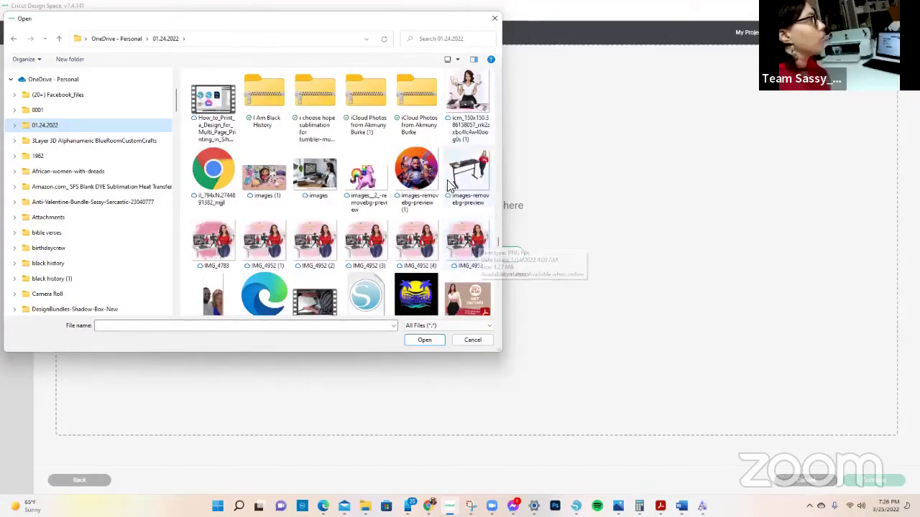
pyautogui.scroll(4, 463, 87)
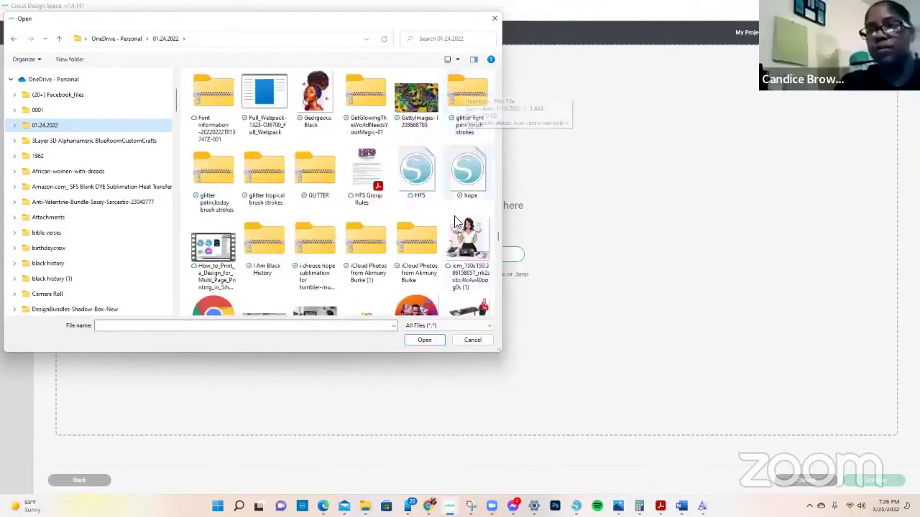
pyautogui.scroll(-3, 457, 233)
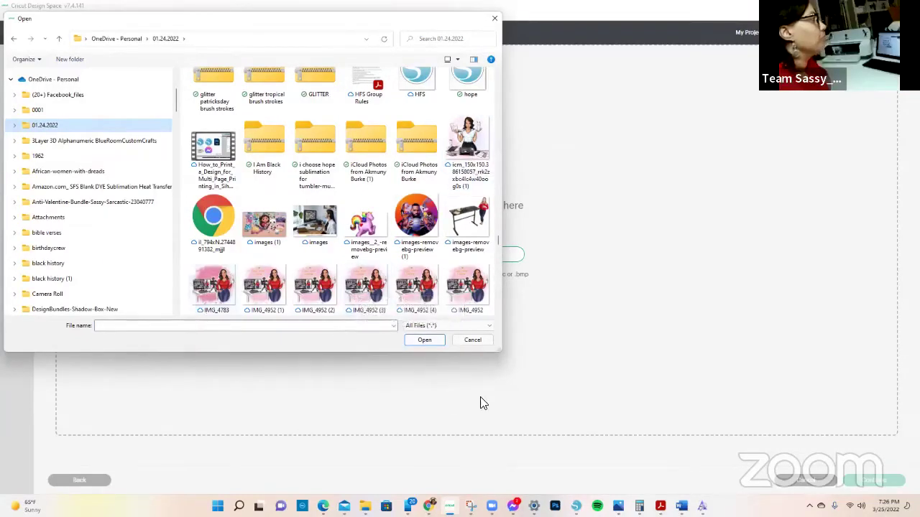
pyautogui.doubleClick(365, 288)
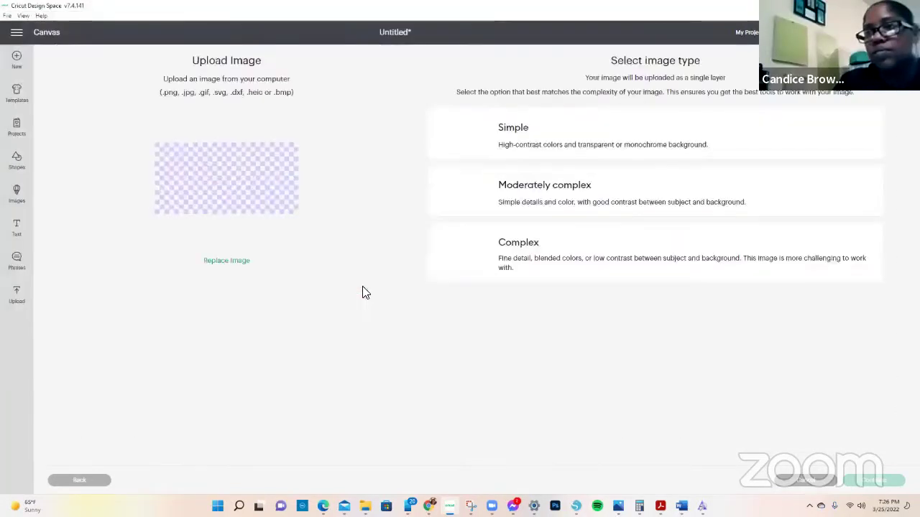
# Upload the illustration as a Complex, Print Then Cut image and add it to the canvas
pyautogui.click(567, 273)
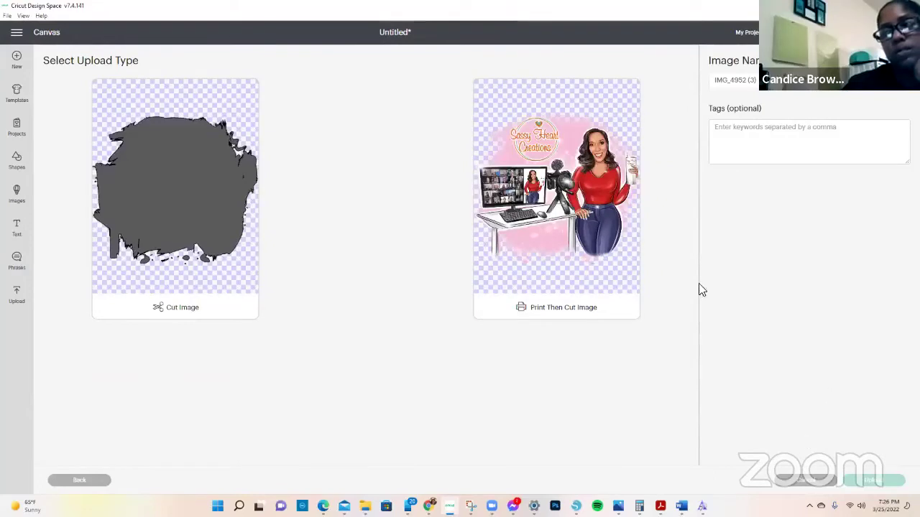
pyautogui.click(545, 288)
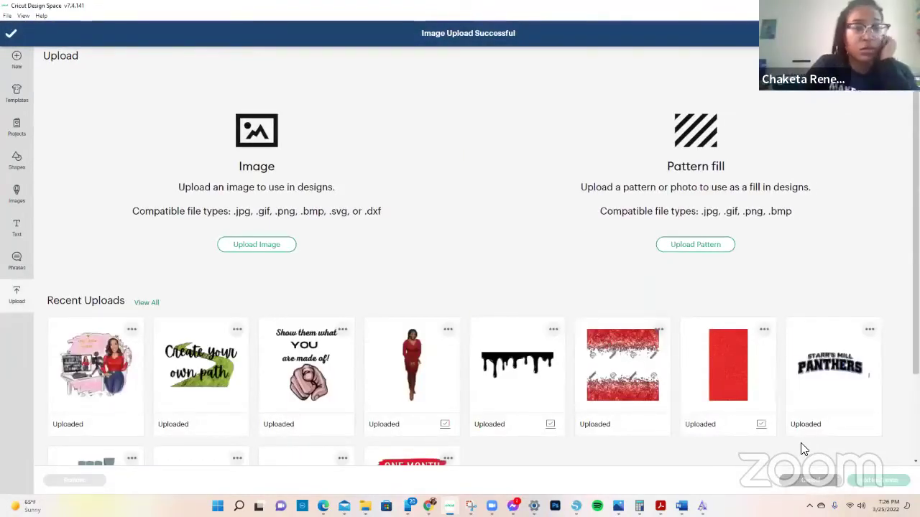
pyautogui.click(95, 349)
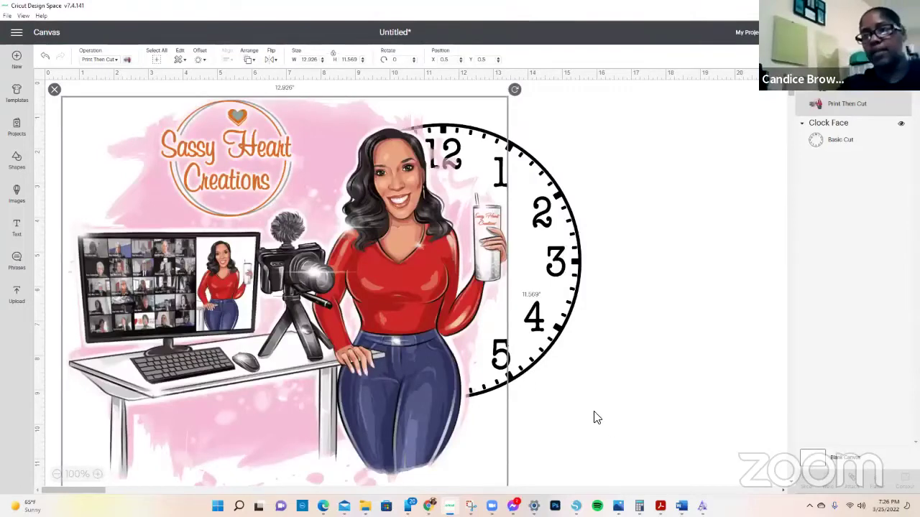
# Scale the illustration down to about 8.72 by 7.80 inches and place it behind the clock face
pyautogui.scroll(-3, 593, 417)
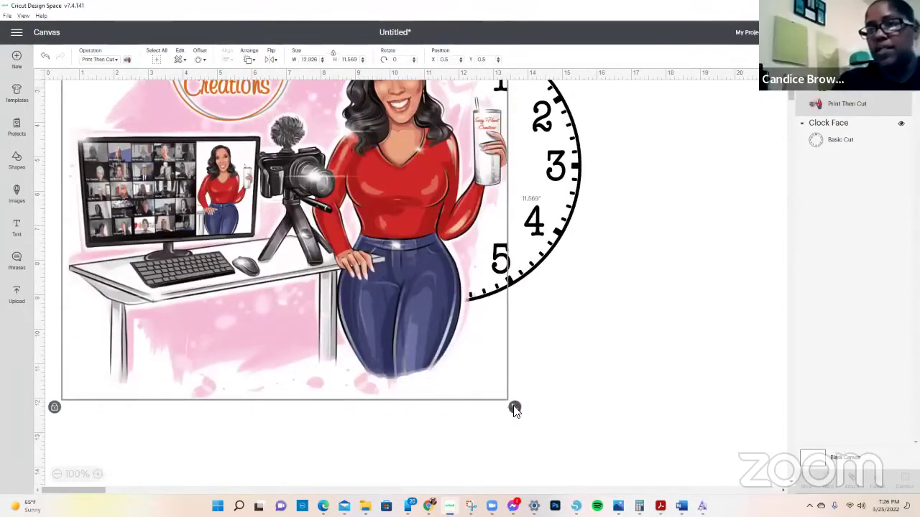
pyautogui.moveTo(515, 408); pyautogui.dragTo(371, 277)
pyautogui.scroll(3, 400, 338)
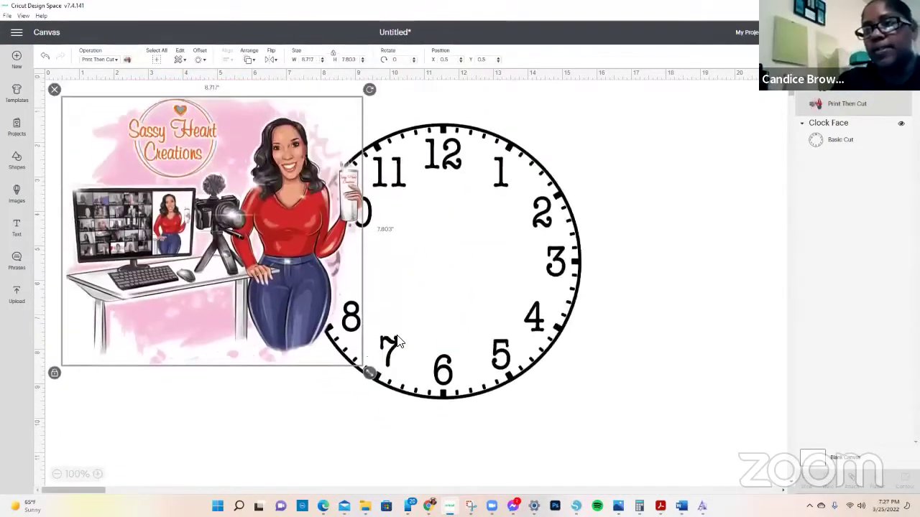
pyautogui.moveTo(283, 334); pyautogui.dragTo(489, 349)
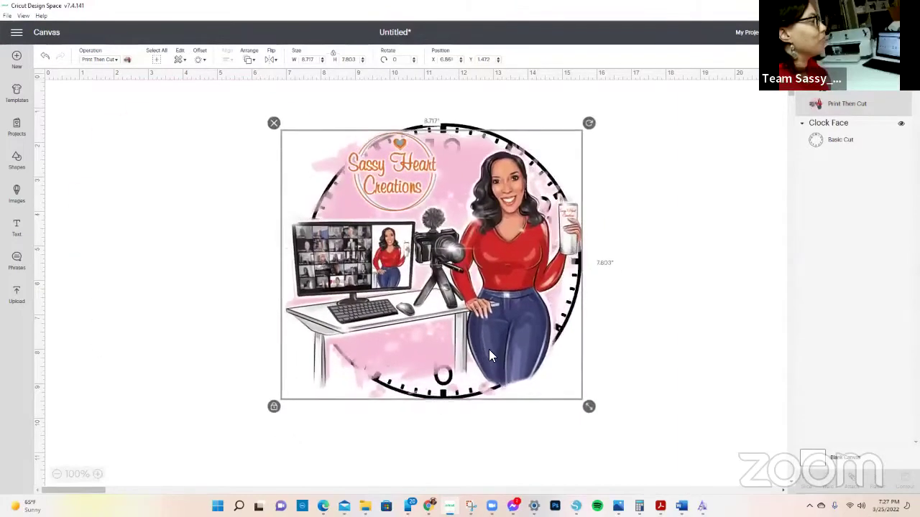
pyautogui.rightClick(488, 349)
pyautogui.click(511, 341)
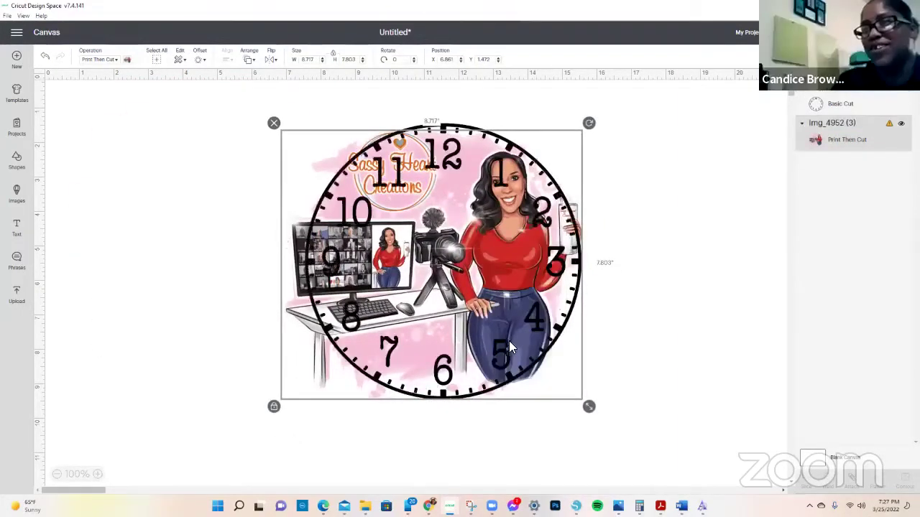
# Shrink the illustration to about 7.27 inches wide and move the clock face so it surrounds the picture
pyautogui.moveTo(589, 407); pyautogui.dragTo(550, 362)
pyautogui.moveTo(445, 258); pyautogui.dragTo(416, 239)
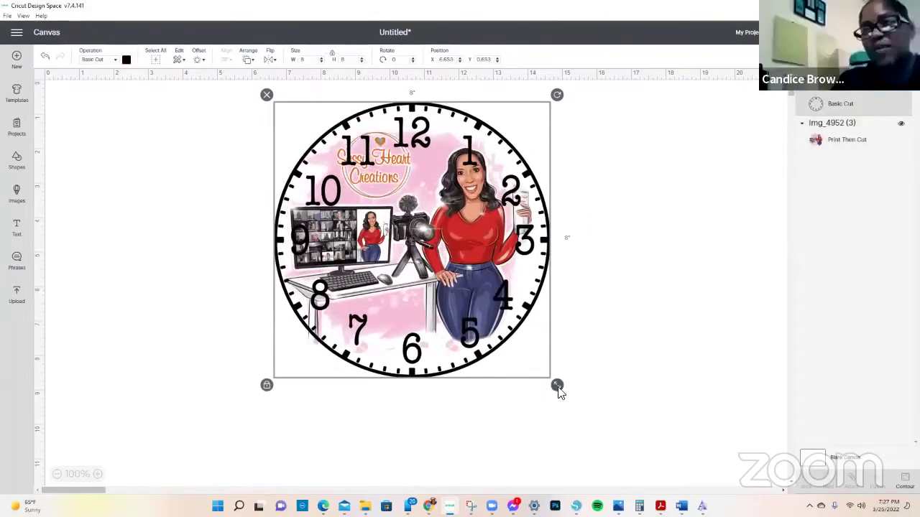
# Set the clock face's width and height to 8.0 inches
pyautogui.moveTo(558, 386)
pyautogui.mouseDown()
pyautogui.moveTo(538, 366)
pyautogui.moveTo(559, 388)
pyautogui.mouseUp()
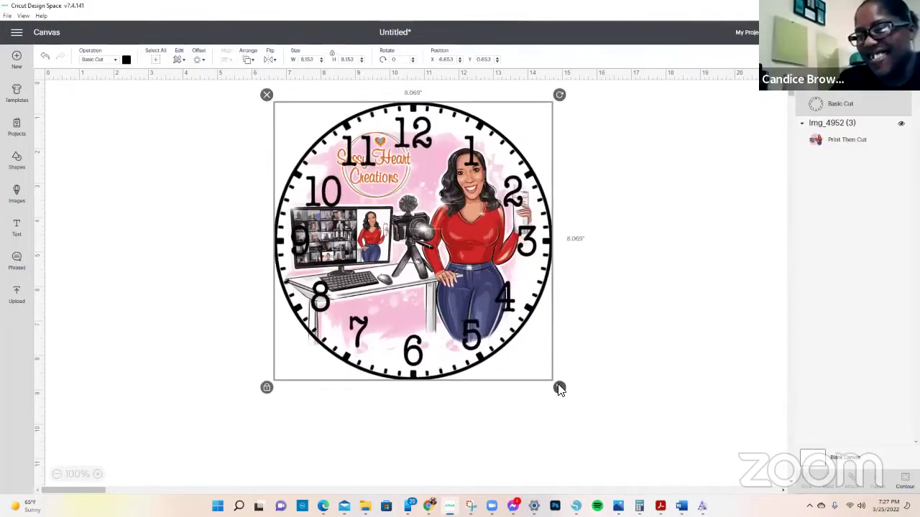
pyautogui.click(313, 60)
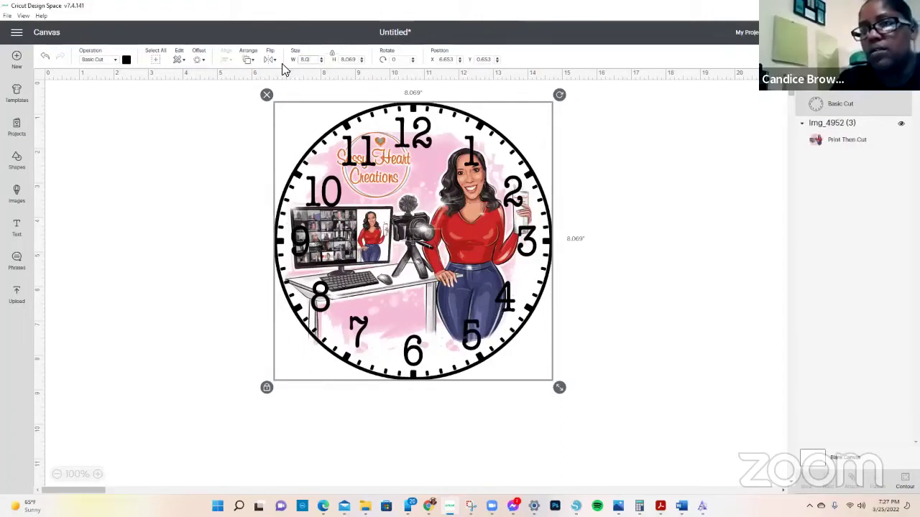
pyautogui.write('8.0')
pyautogui.press('Tab')
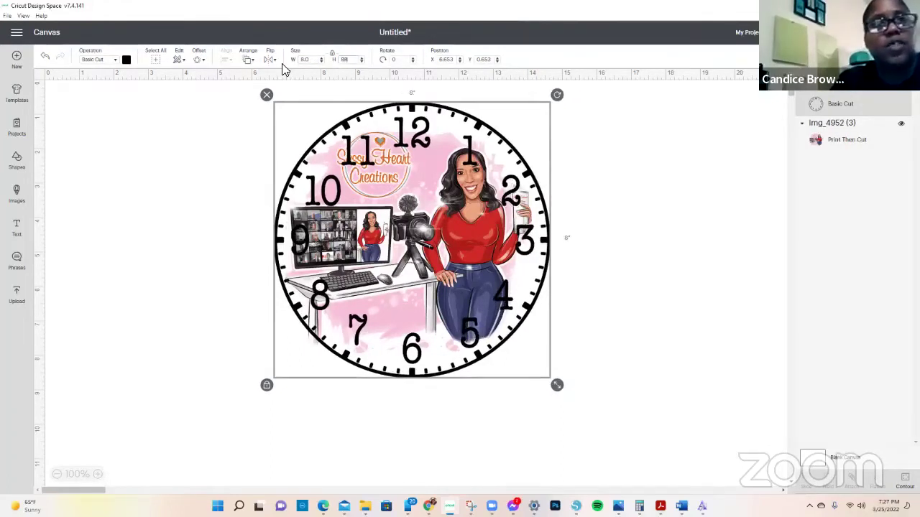
pyautogui.write('8')
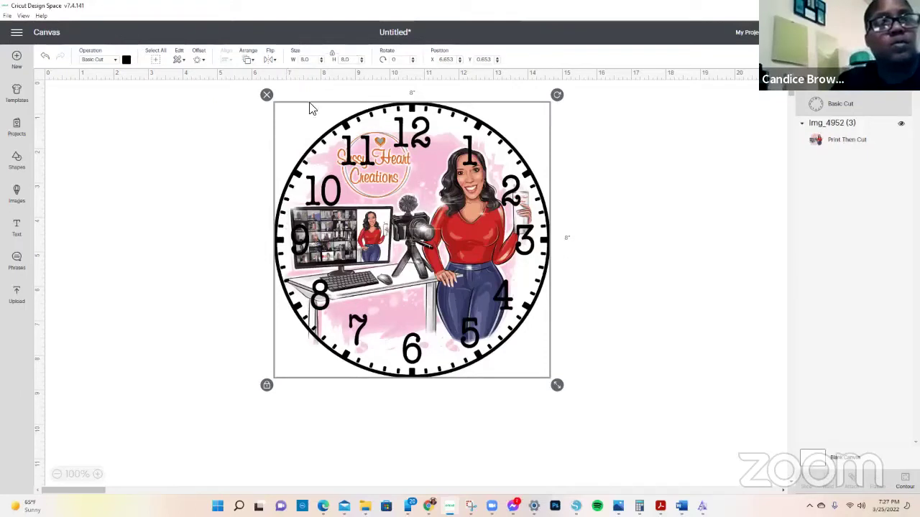
# Scale the clock face to about 7.07 inches and the illustration to about 6.45 inches wide, then reposition the clock face over the picture
pyautogui.moveTo(557, 386); pyautogui.dragTo(339, 374)
pyautogui.click(503, 345)
pyautogui.moveTo(536, 366); pyautogui.dragTo(509, 332)
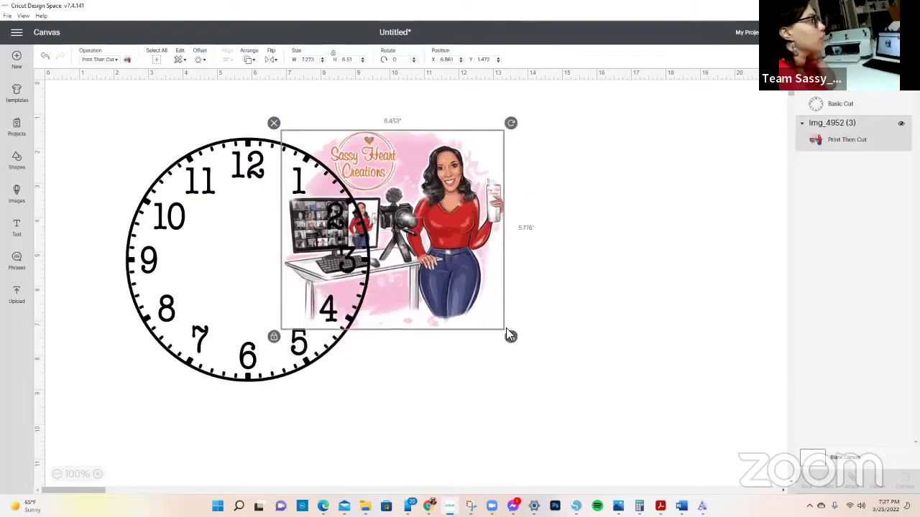
pyautogui.moveTo(182, 275); pyautogui.dragTo(327, 233)
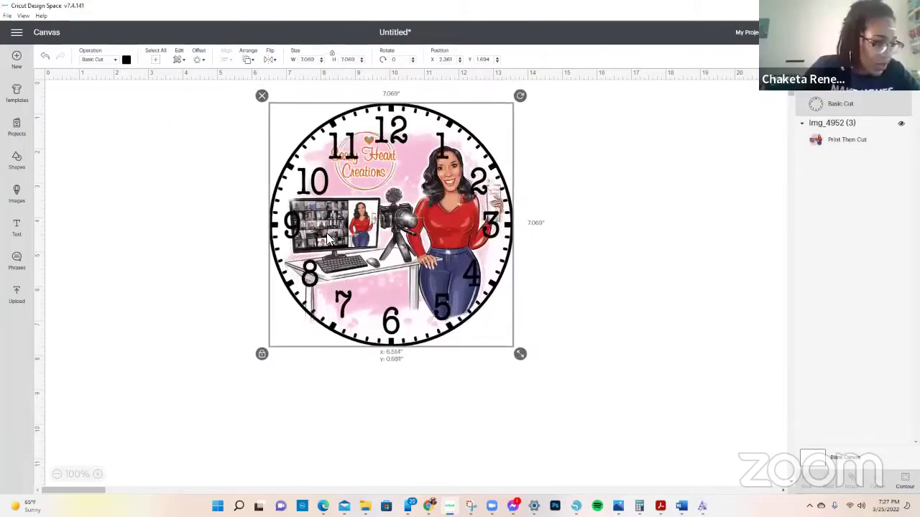
# Resize the clock face to 8 inches wide with its proportions locked
pyautogui.click(303, 60)
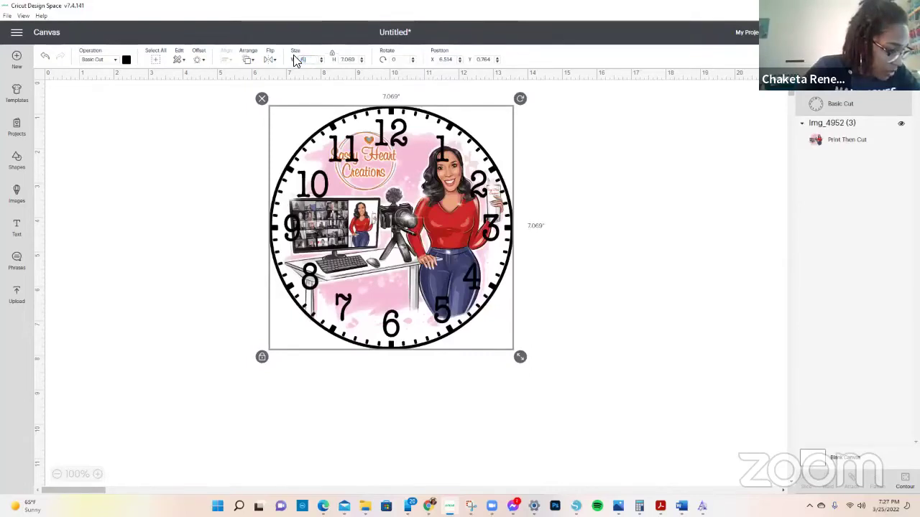
pyautogui.write('8')
pyautogui.press('Return')
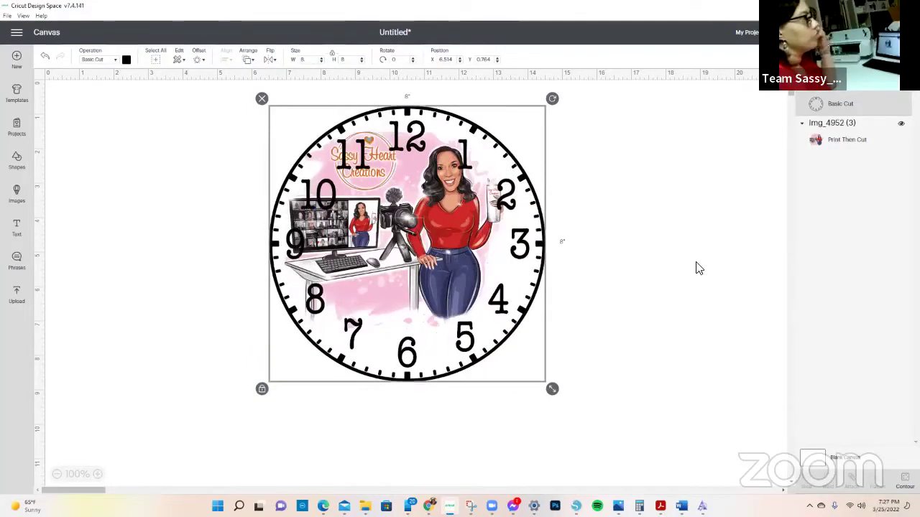
pyautogui.click(672, 261)
pyautogui.moveTo(430, 259); pyautogui.dragTo(430, 261)
pyautogui.hotkey('ctrl', 'z')
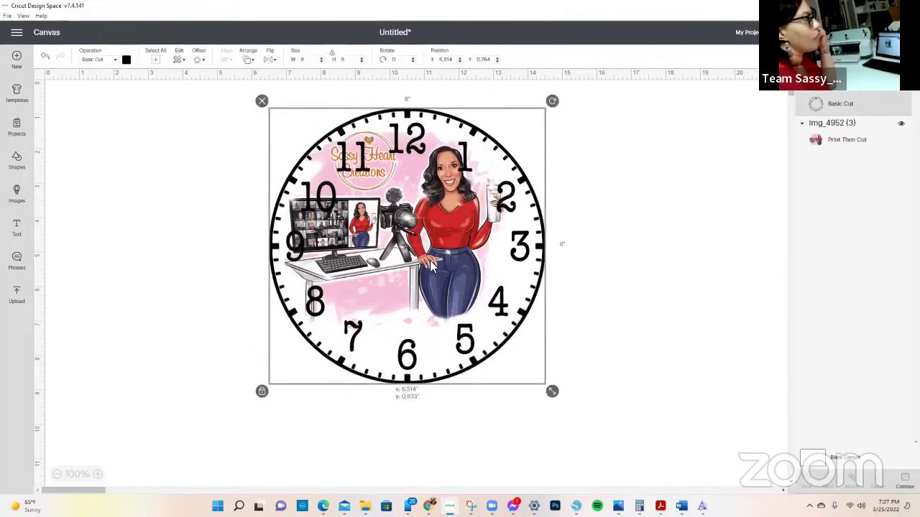
# Move the illustration slightly lower, to about Y 2.25 inches, and reposition the 8-inch clock face around it
pyautogui.moveTo(505, 273); pyautogui.dragTo(391, 354)
pyautogui.click(398, 143)
pyautogui.moveTo(399, 143); pyautogui.dragTo(401, 173)
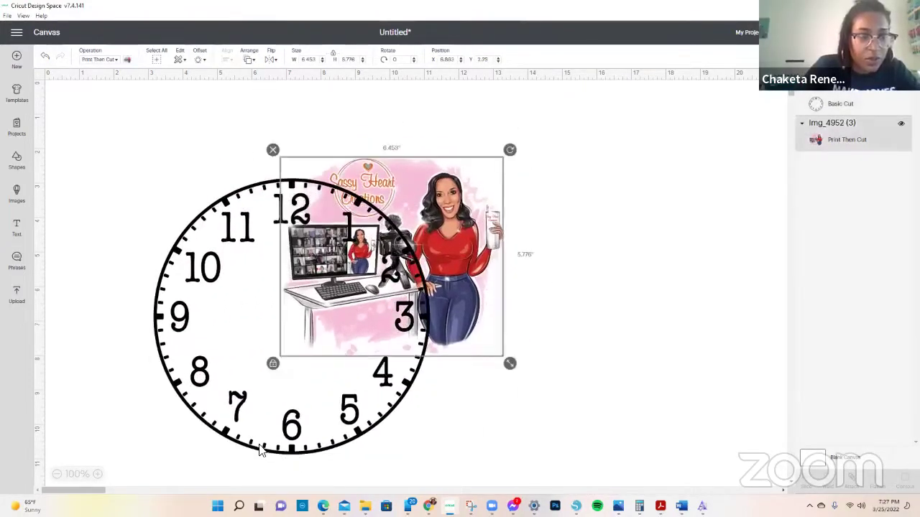
pyautogui.moveTo(302, 439); pyautogui.dragTo(367, 387)
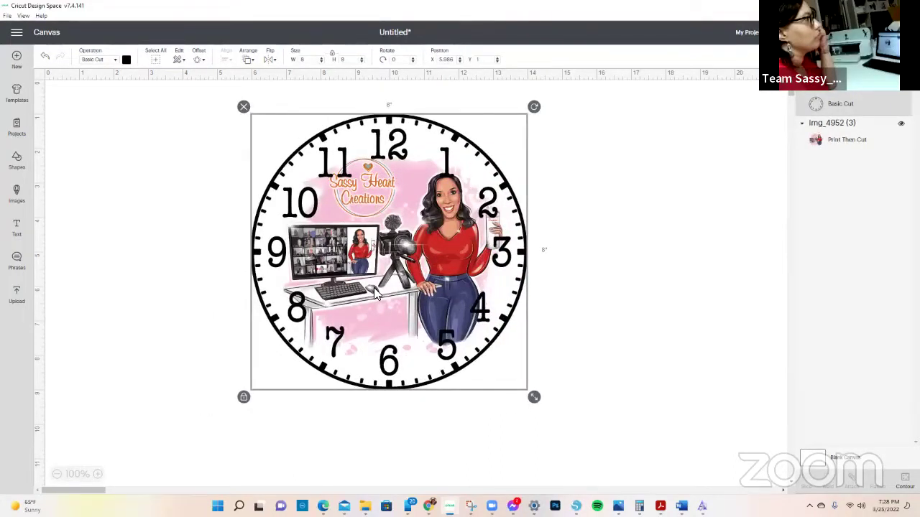
# Move the clock face aside and scale the illustration down to about 5.62 by 5.03 inches
pyautogui.moveTo(373, 294); pyautogui.dragTo(633, 335)
pyautogui.click(443, 313)
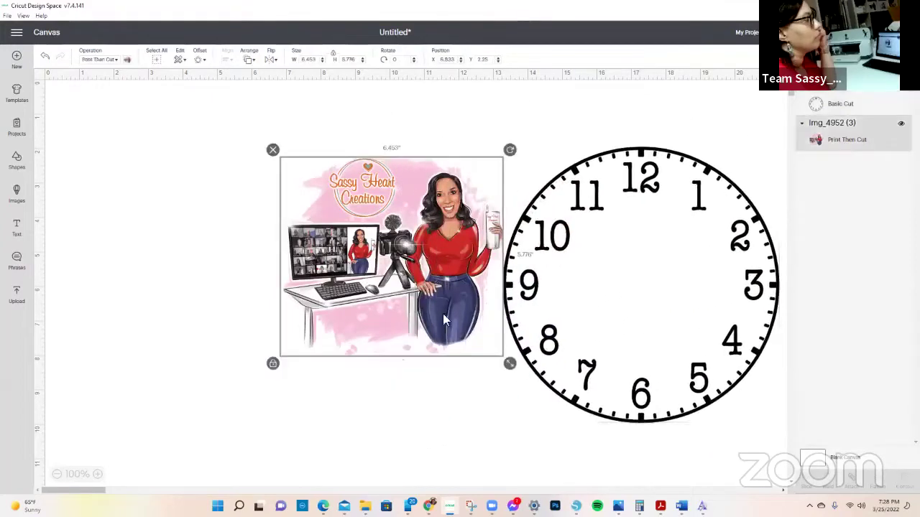
pyautogui.moveTo(509, 365); pyautogui.dragTo(489, 343)
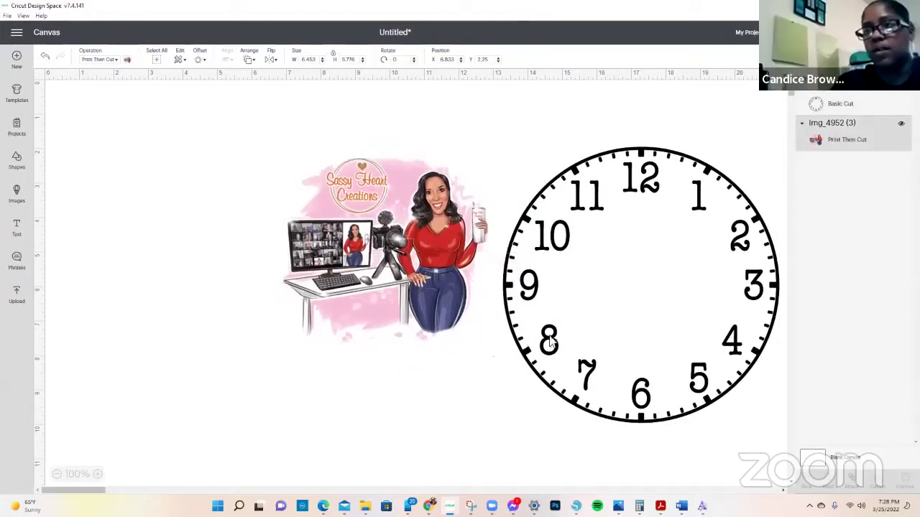
pyautogui.moveTo(584, 373); pyautogui.dragTo(681, 376)
pyautogui.click(469, 340)
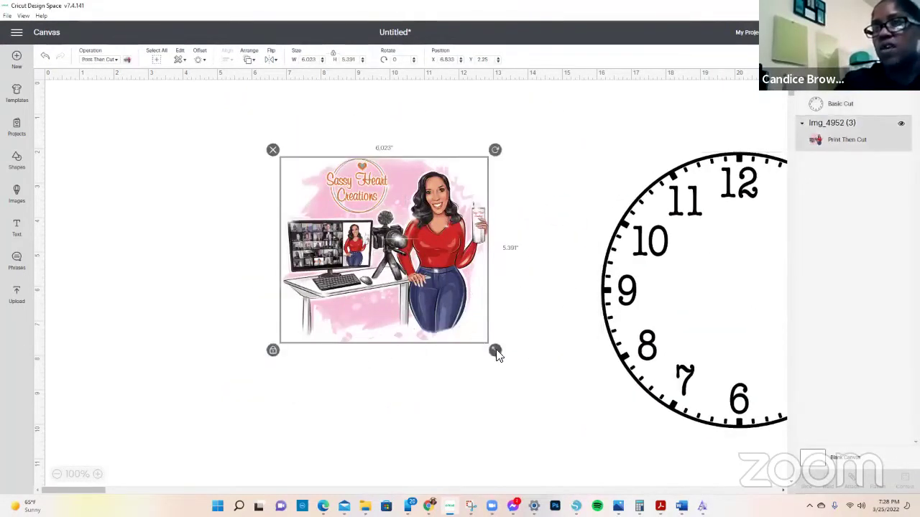
pyautogui.moveTo(494, 350); pyautogui.dragTo(481, 338)
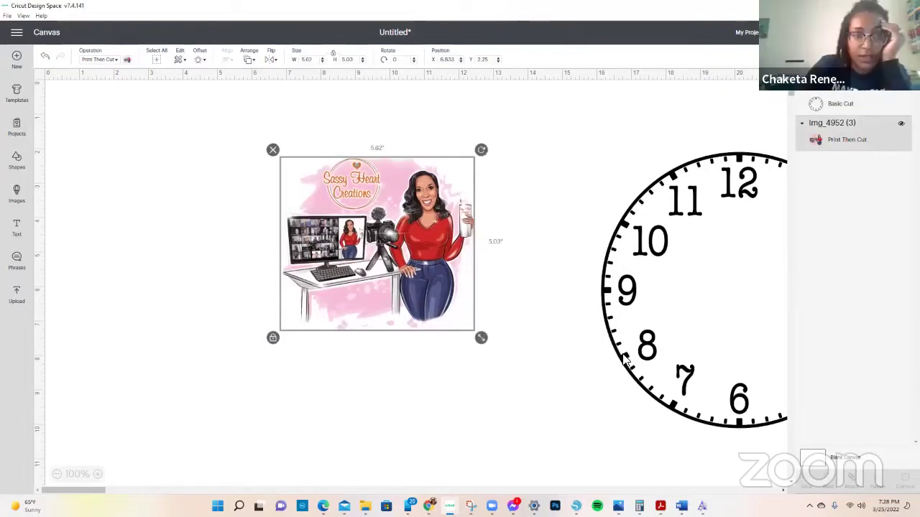
# Place the clock face back over the illustration and align both objects with Center
pyautogui.moveTo(624, 352); pyautogui.dragTo(268, 319)
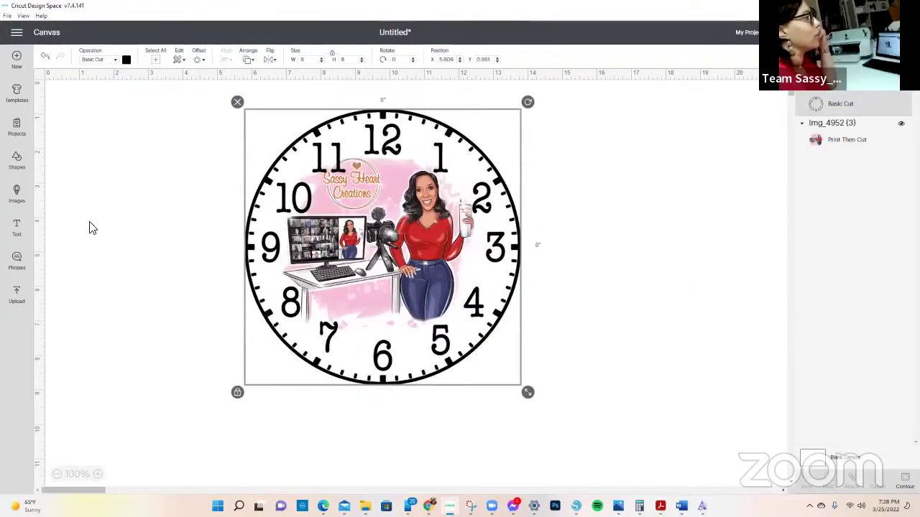
pyautogui.moveTo(115, 244); pyautogui.dragTo(358, 260)
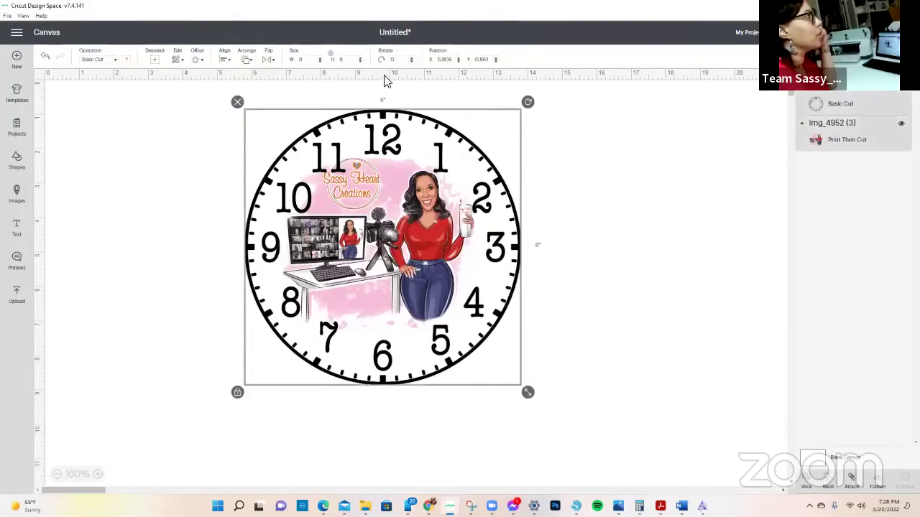
pyautogui.click(227, 61)
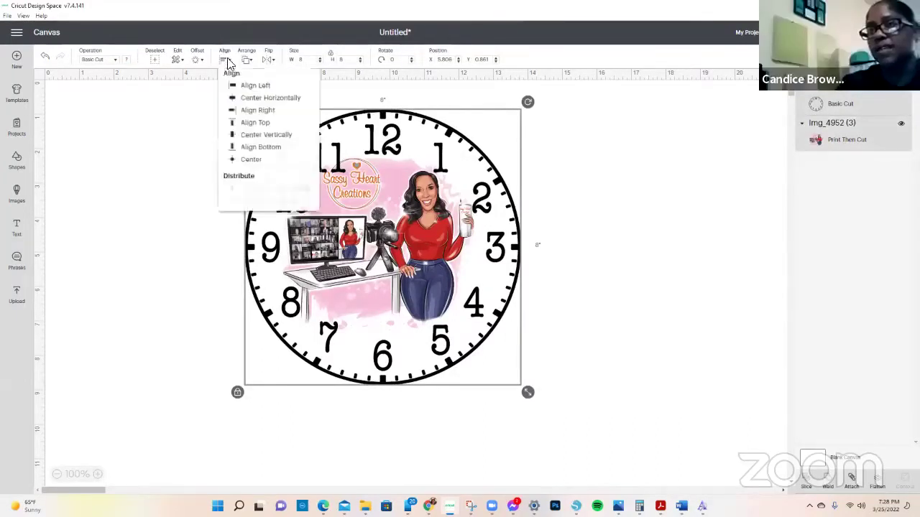
pyautogui.click(262, 159)
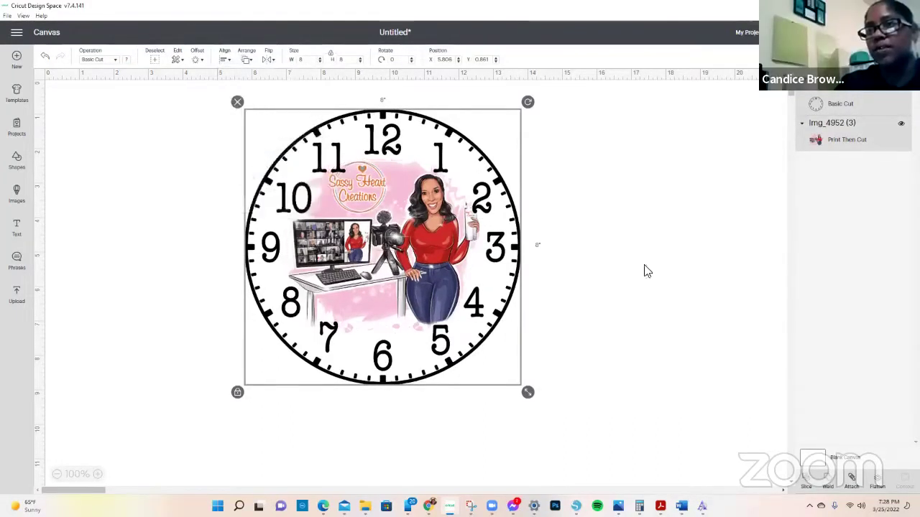
pyautogui.click(618, 277)
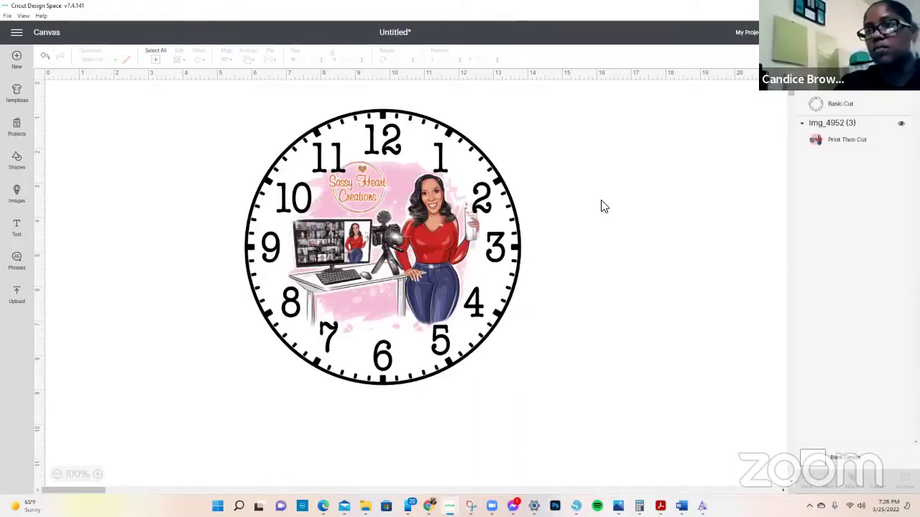
# Flatten the clock face and illustration into one Print Then Cut image and move it to an empty area beside its old place
pyautogui.moveTo(601, 202); pyautogui.dragTo(352, 325)
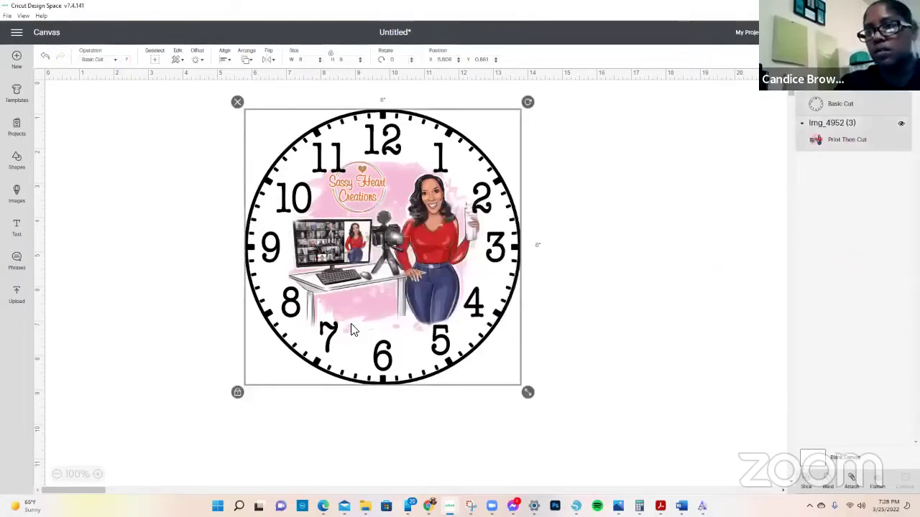
pyautogui.rightClick(351, 329)
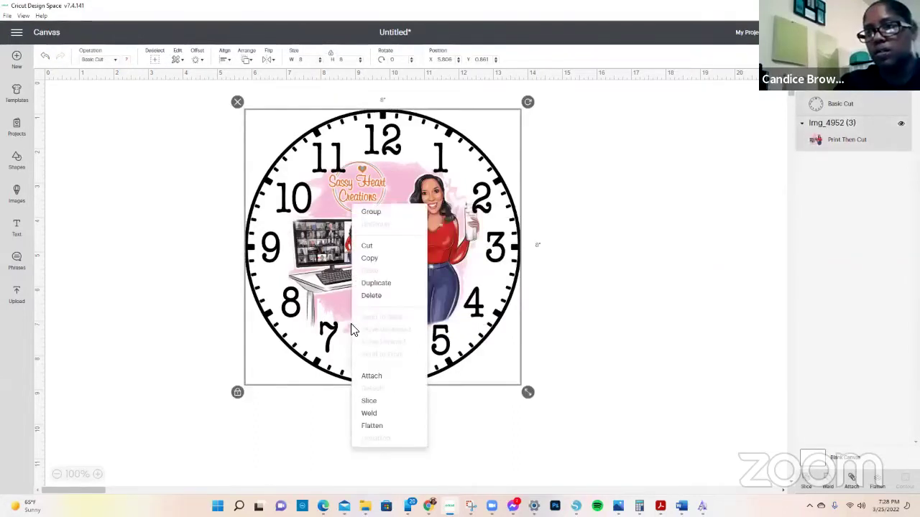
pyautogui.click(371, 376)
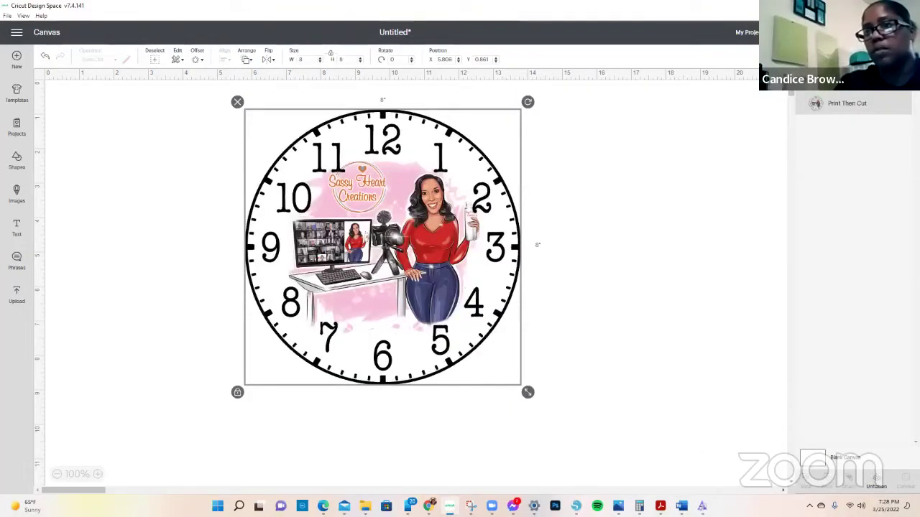
pyautogui.click(601, 300)
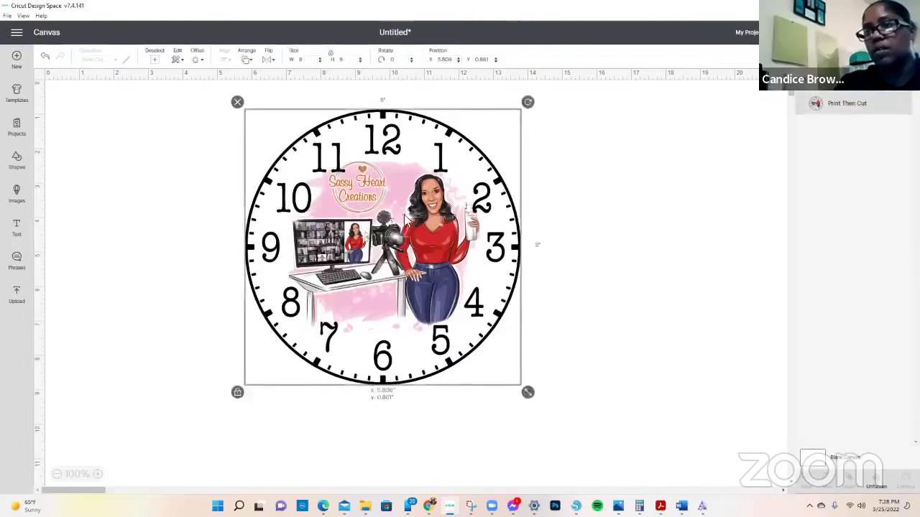
pyautogui.moveTo(360, 207); pyautogui.dragTo(548, 224)
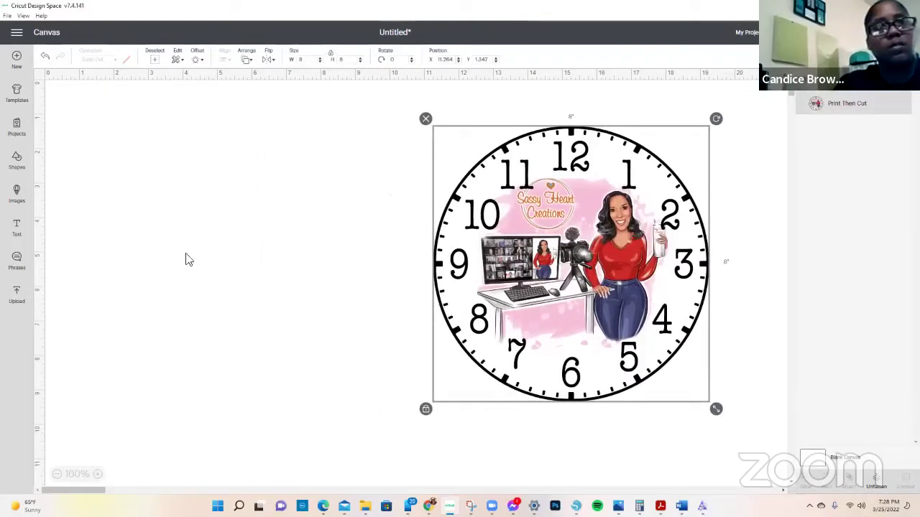
# Add a free circle shape to the canvas and set its size to 8.0 by 8.0 inches
pyautogui.click(17, 159)
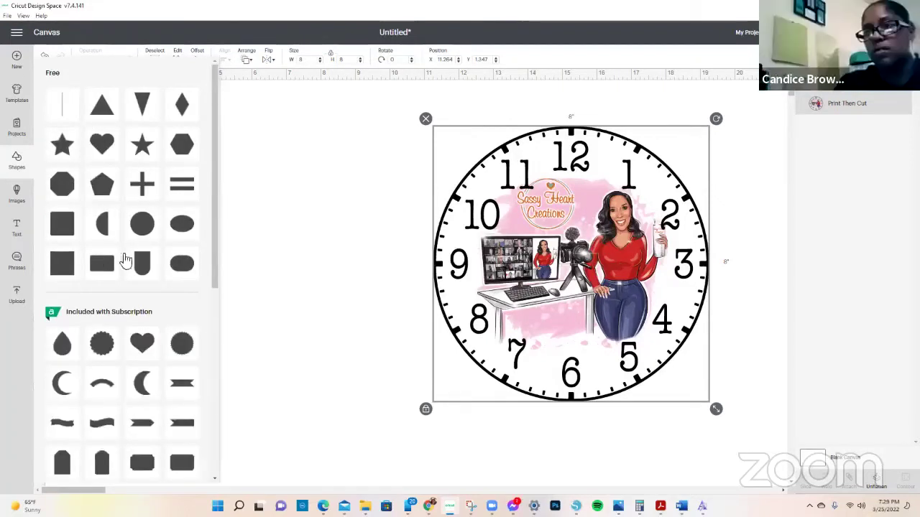
pyautogui.click(141, 227)
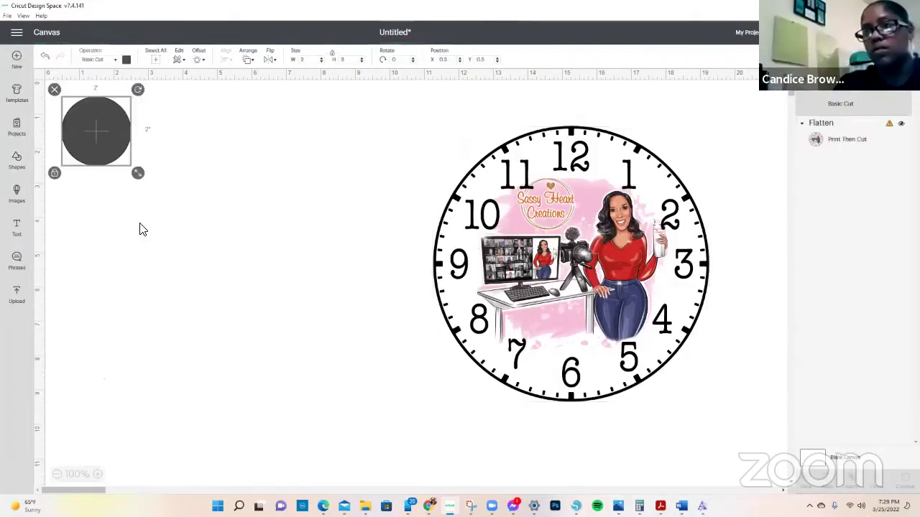
pyautogui.moveTo(138, 173); pyautogui.dragTo(357, 316)
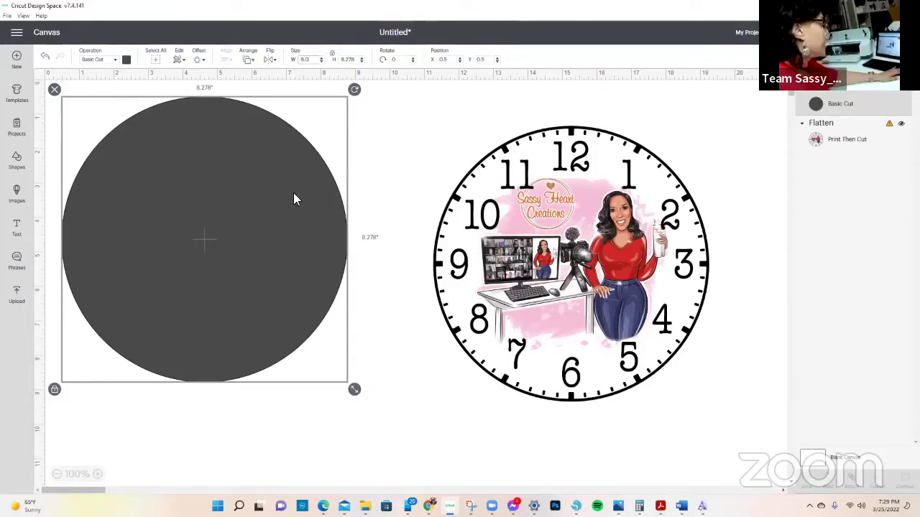
pyautogui.click(388, 151)
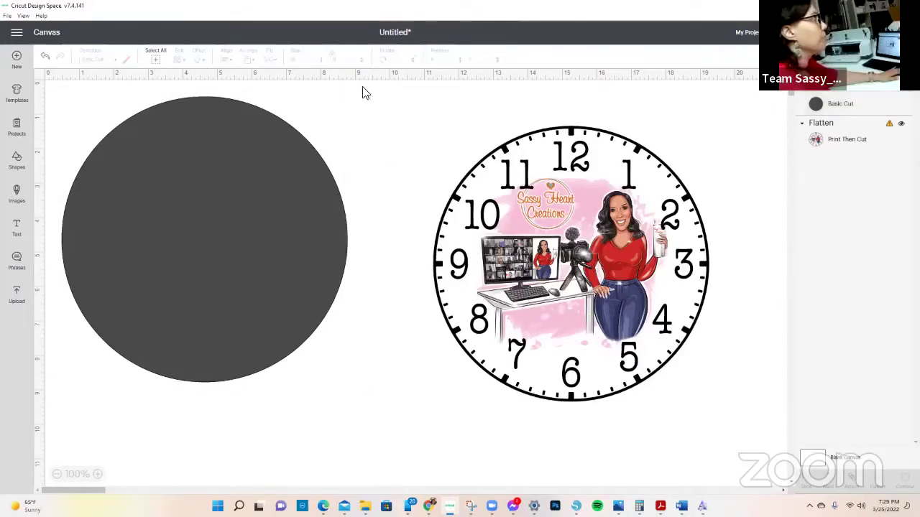
pyautogui.click(290, 169)
pyautogui.doubleClick(354, 61)
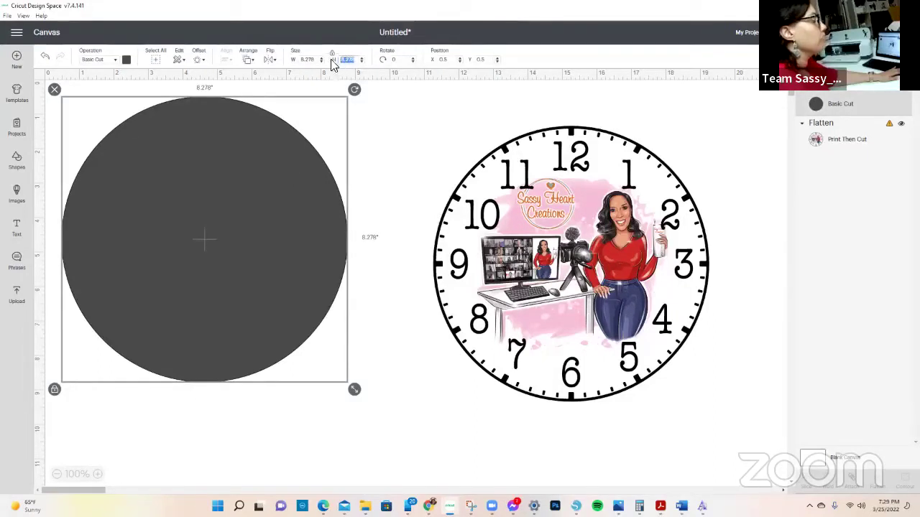
pyautogui.write('8.0')
pyautogui.press('Return')
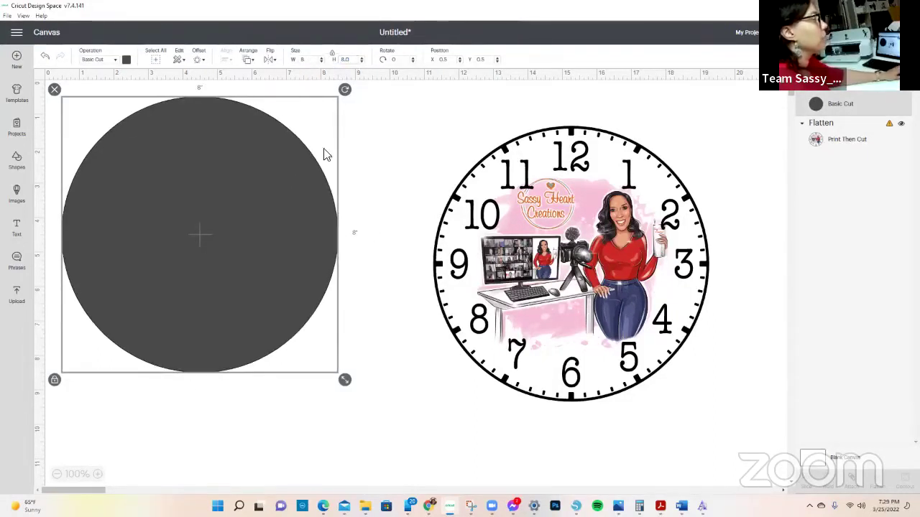
# Spread the flattened clock design and the solid circle apart so they sit side by side
pyautogui.moveTo(435, 285); pyautogui.dragTo(512, 268)
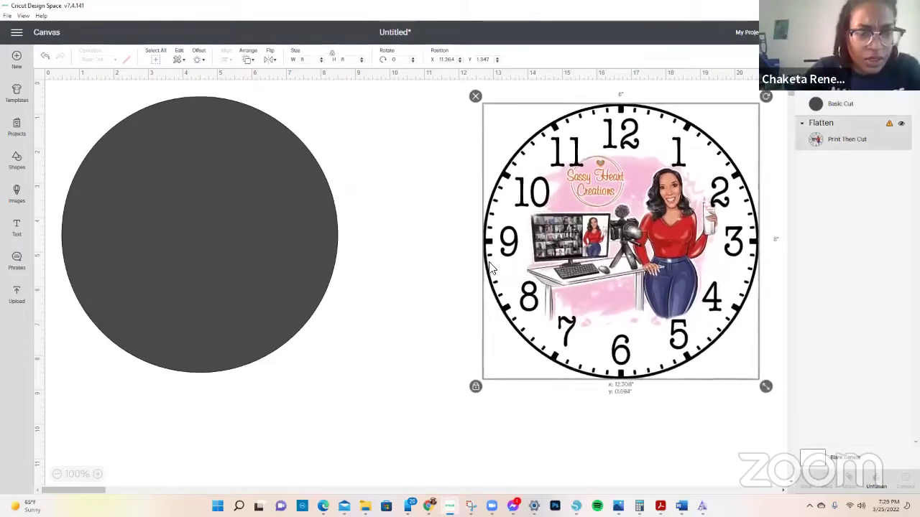
pyautogui.moveTo(234, 283); pyautogui.dragTo(325, 306)
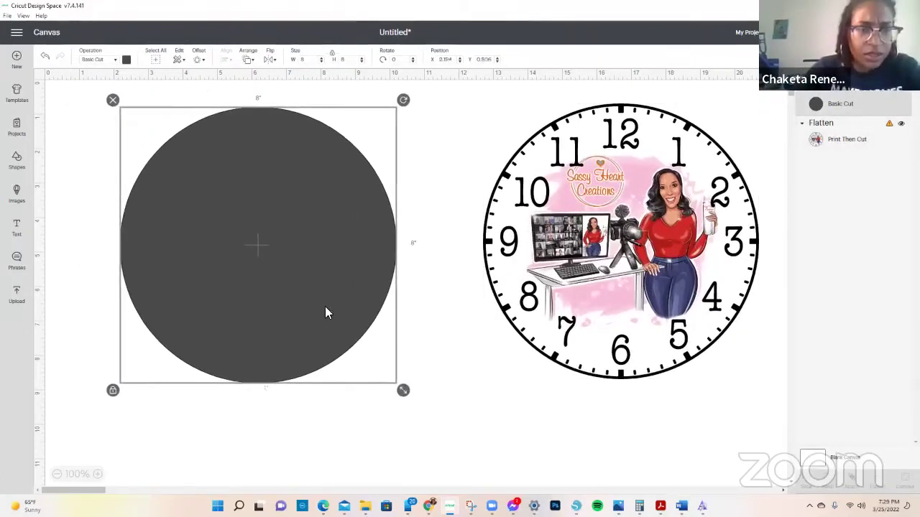
pyautogui.click(420, 328)
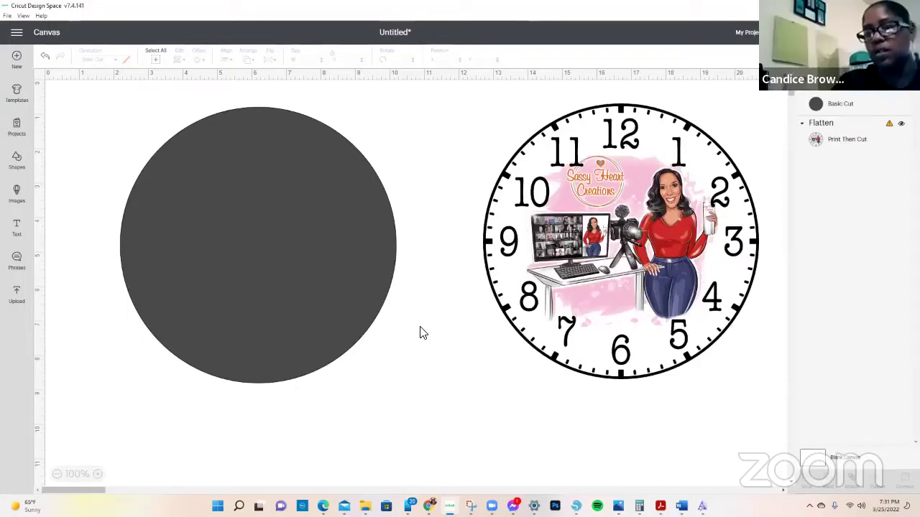
# Hide the flattened clock design and move the 8-inch circle towards the middle of the canvas
pyautogui.click(634, 171)
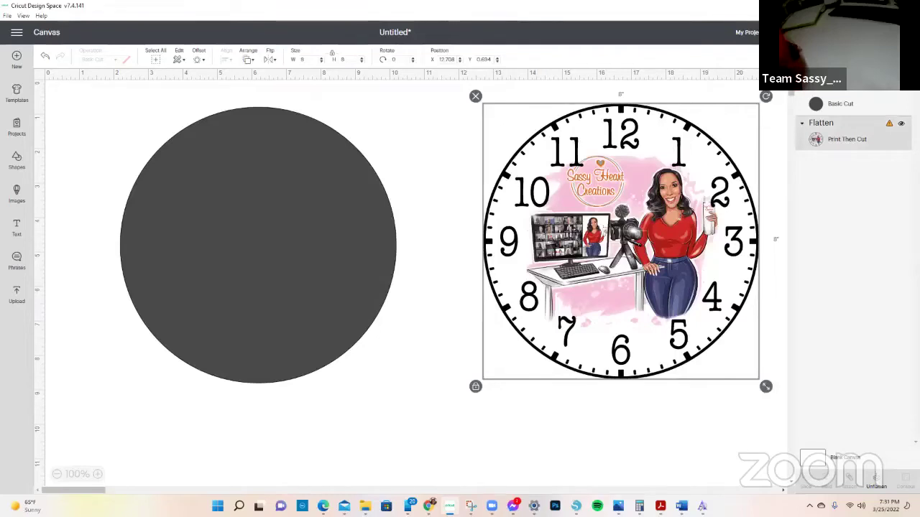
pyautogui.click(901, 123)
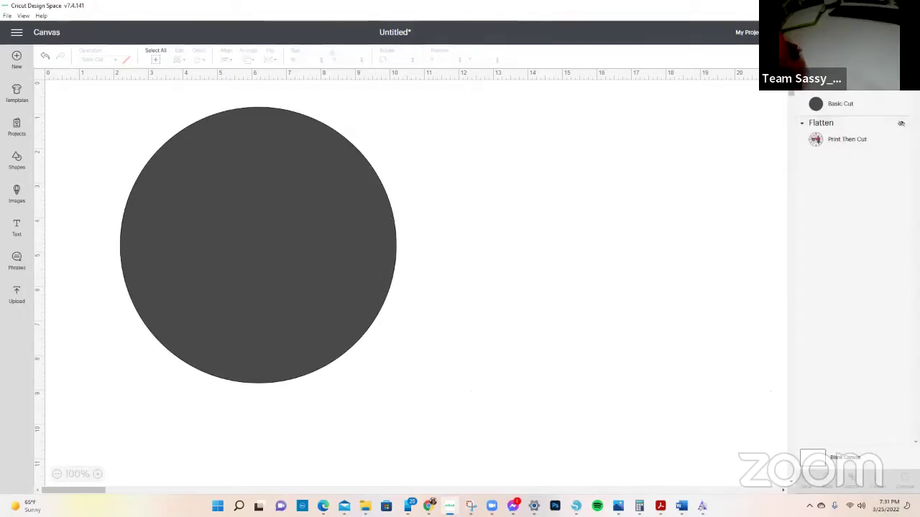
pyautogui.moveTo(304, 228); pyautogui.dragTo(466, 233)
pyautogui.click(640, 244)
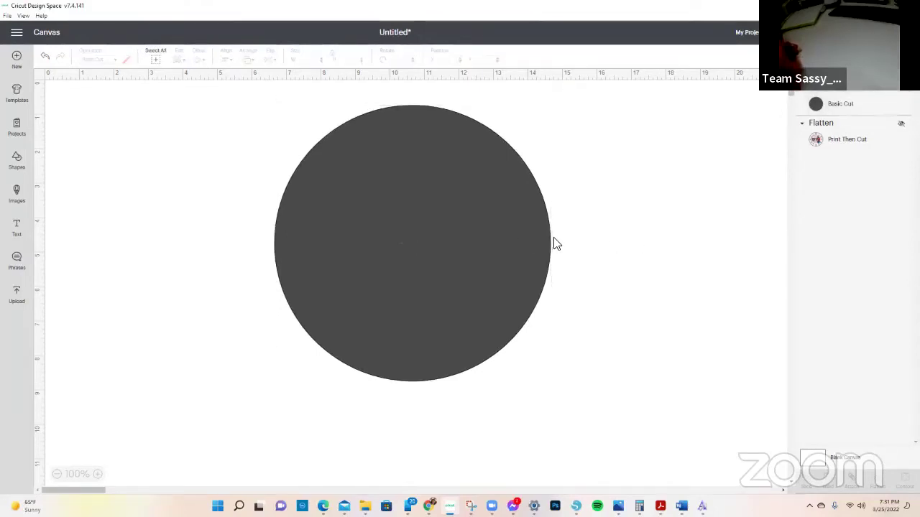
pyautogui.click(536, 240)
pyautogui.click(685, 312)
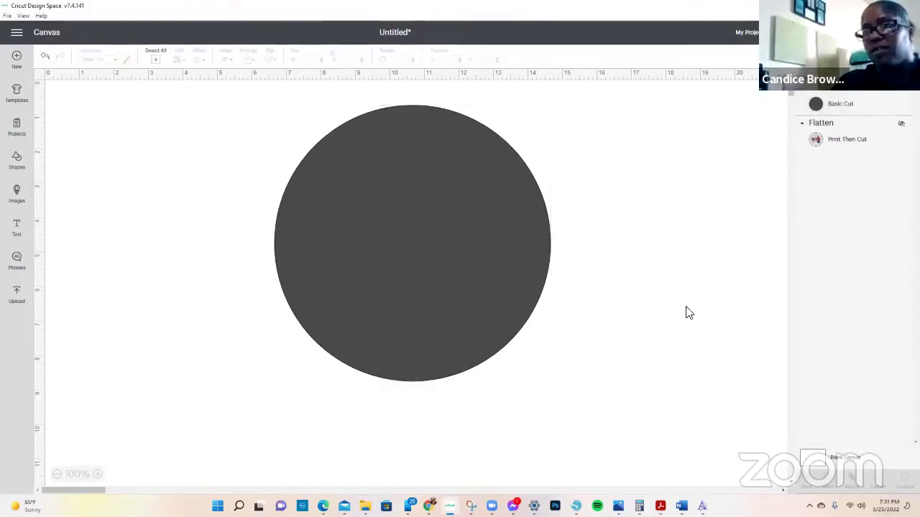
# Send the solid circle to the mat preparation screen as a Basic Cut
pyautogui.click(522, 291)
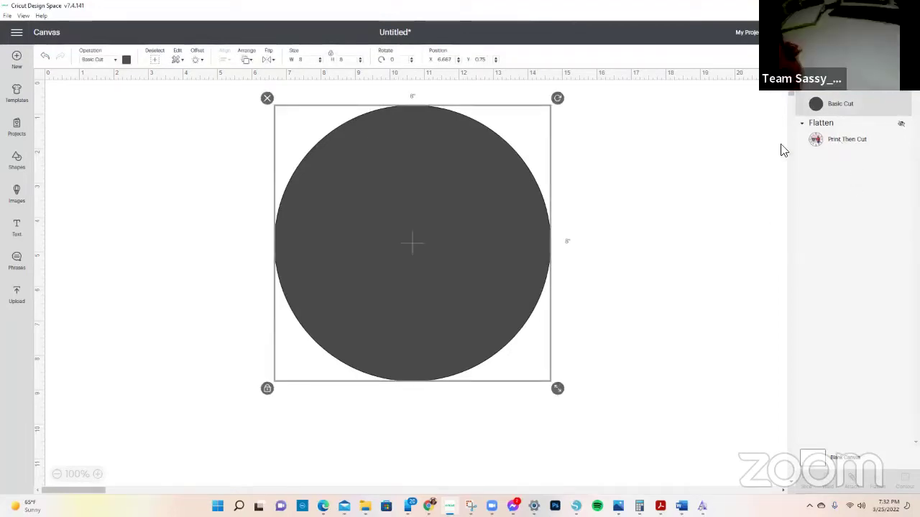
pyautogui.click(676, 386)
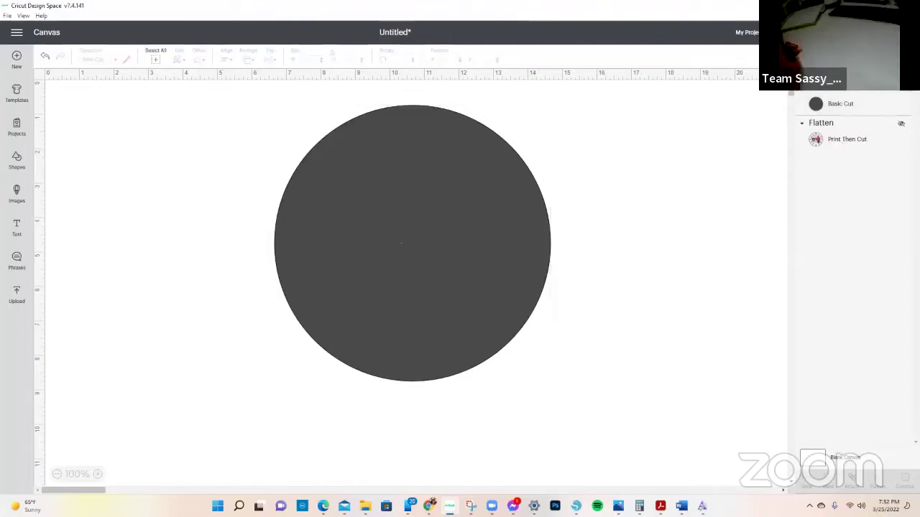
pyautogui.click(355, 205)
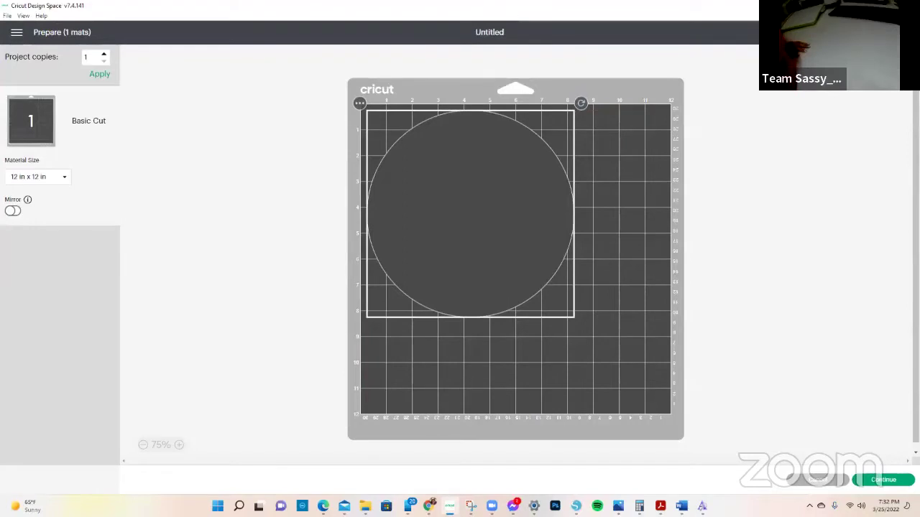
# Cut the 8-inch circle with Light Cardstock – 65 lb (176 gsm) as the base material and finish the cut job
pyautogui.click(883, 479)
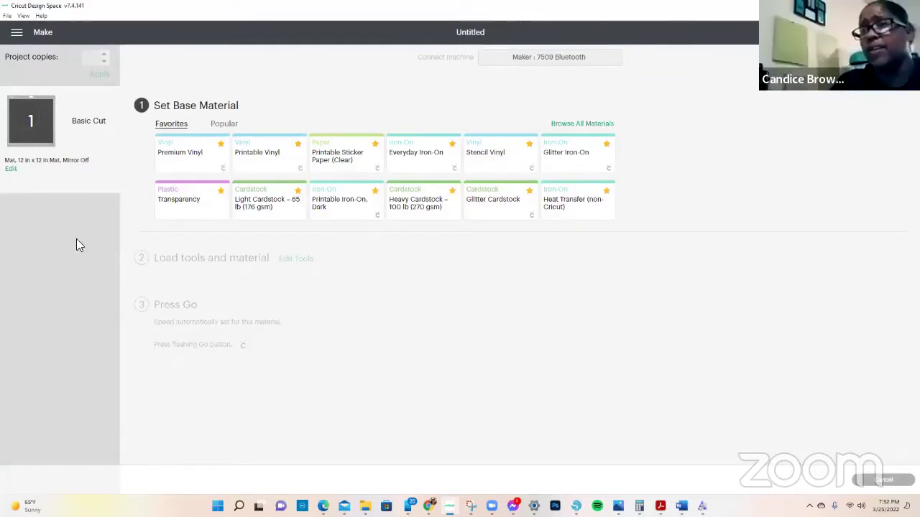
pyautogui.click(267, 200)
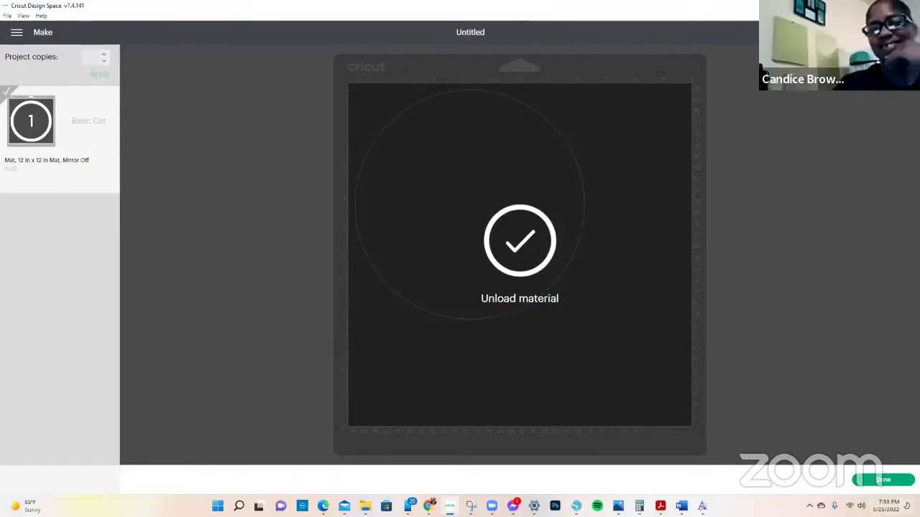
pyautogui.click(883, 479)
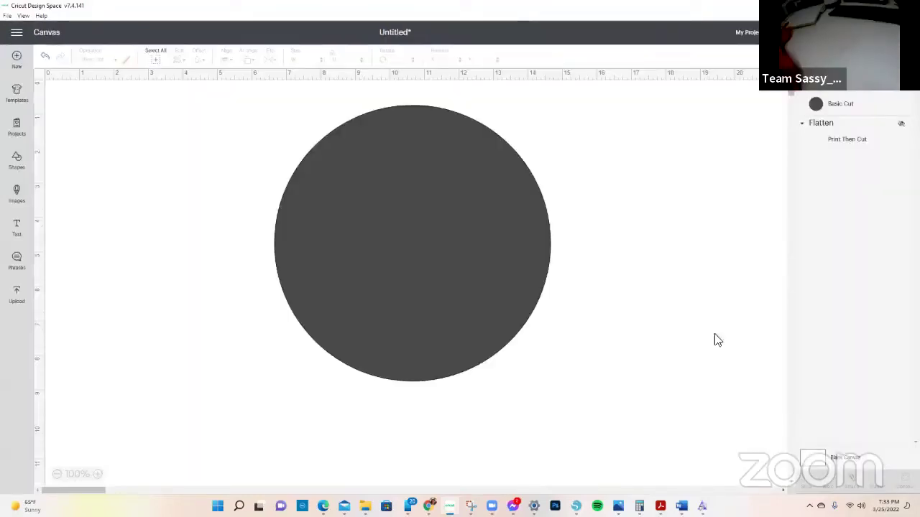
# Move the solid circle to the canvas's left edge, show the flattened clock design again and hide the circle
pyautogui.moveTo(506, 330); pyautogui.dragTo(263, 341)
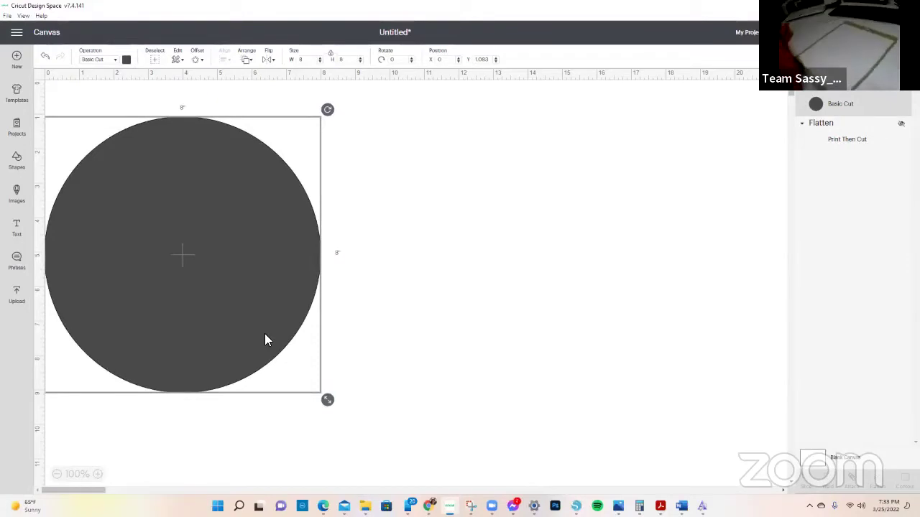
pyautogui.click(901, 123)
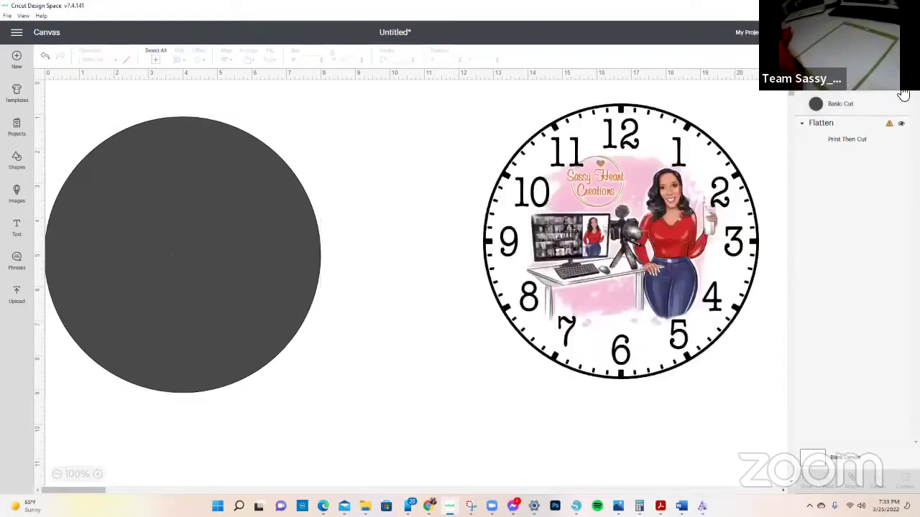
pyautogui.click(903, 95)
# Move the flattened clock design towards the middle of the canvas and deselect it
pyautogui.click(717, 242)
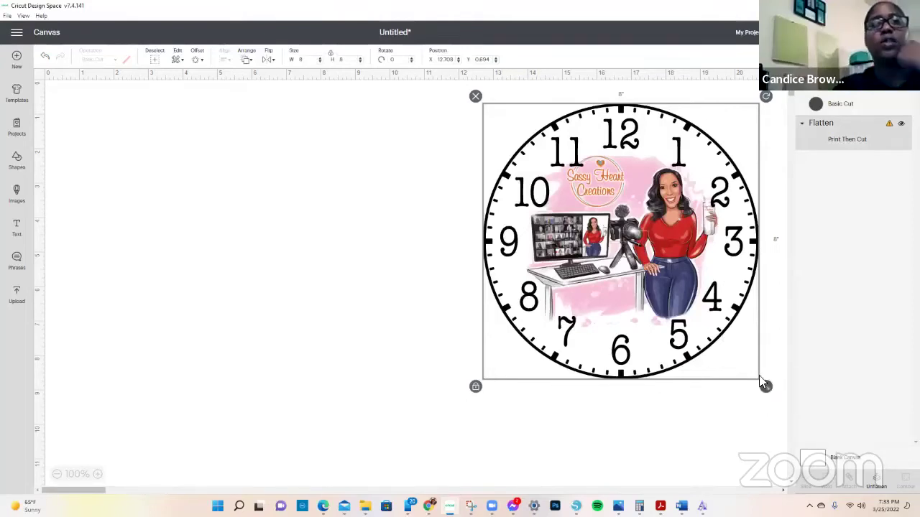
pyautogui.moveTo(718, 343); pyautogui.dragTo(694, 346)
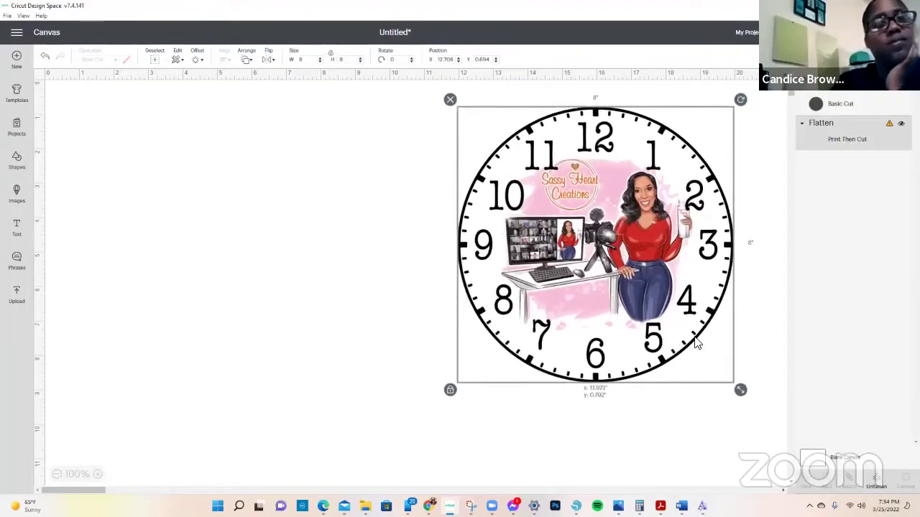
pyautogui.rightClick(669, 314)
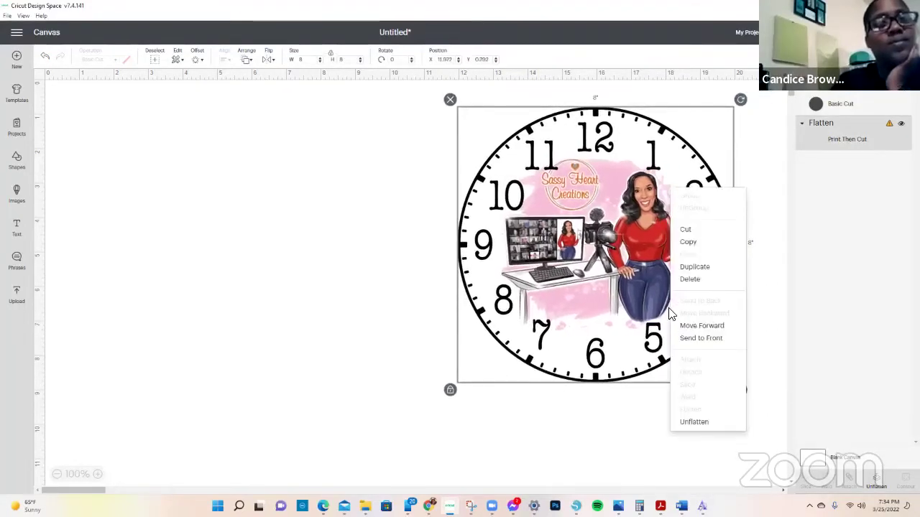
pyautogui.click(631, 305)
pyautogui.moveTo(594, 324); pyautogui.dragTo(496, 327)
pyautogui.click(735, 316)
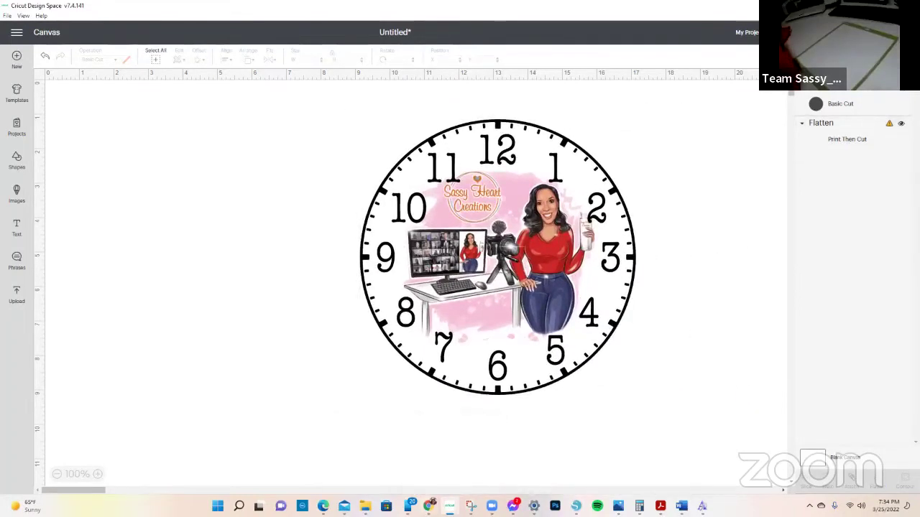
# Switch to Snipping Tool and capture a rectangular snip around the whole clock design
pyautogui.click(470, 505)
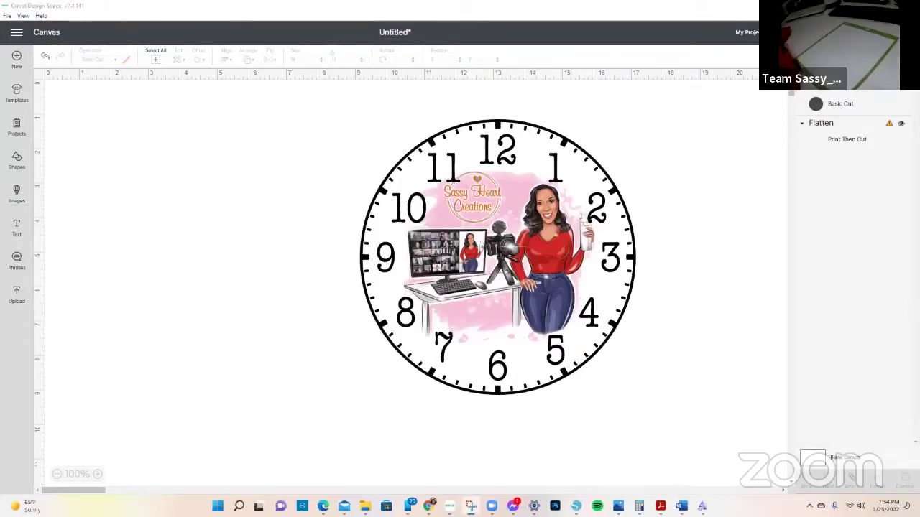
pyautogui.hotkey('ctrl', 'n')
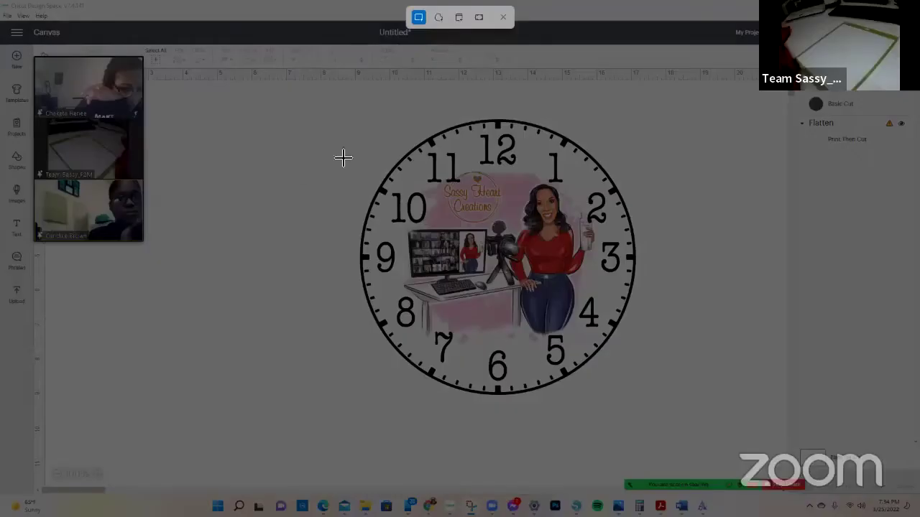
pyautogui.moveTo(349, 93); pyautogui.dragTo(642, 423)
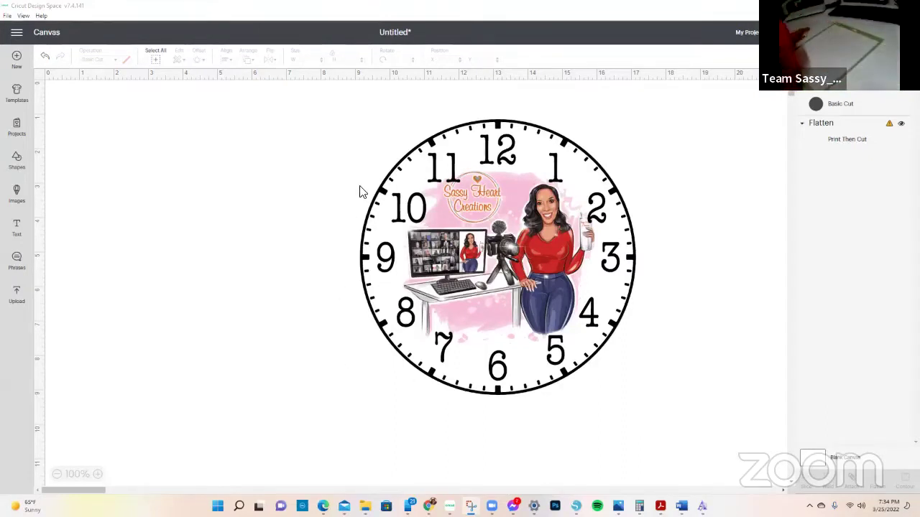
pyautogui.click(577, 198)
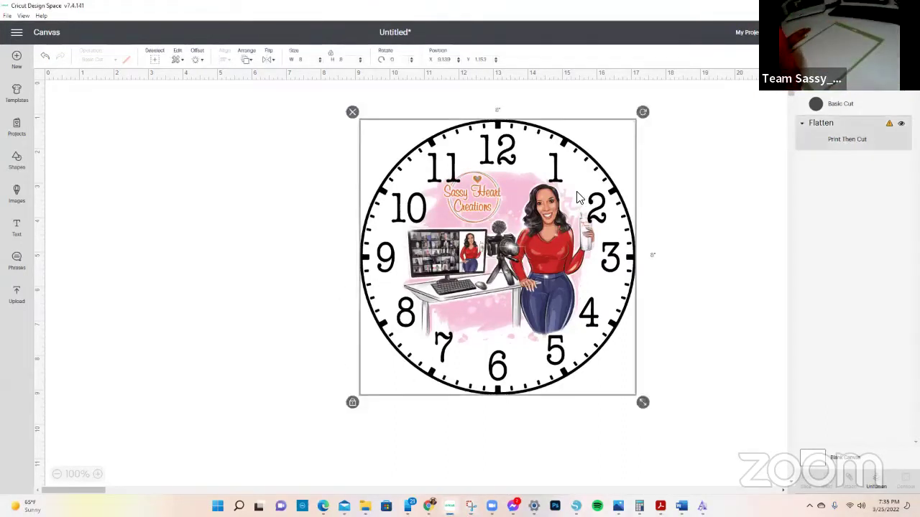
pyautogui.click(684, 199)
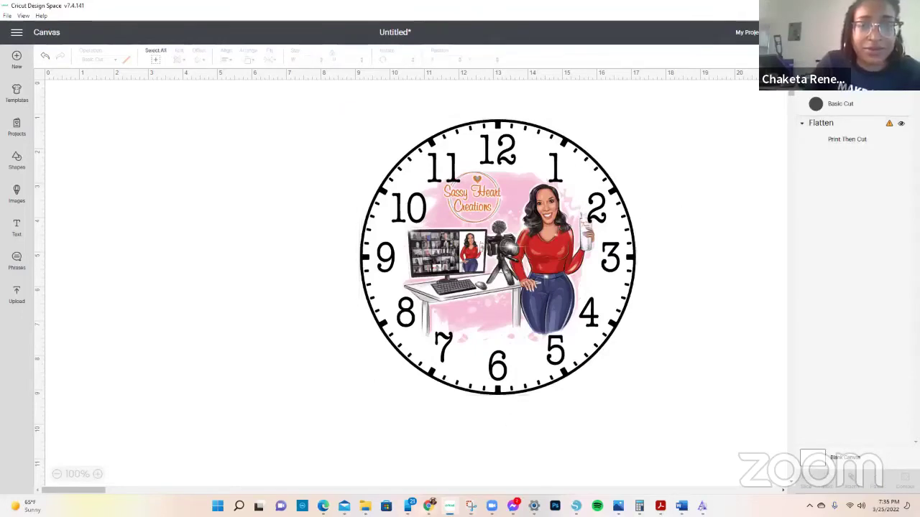
# Switch to the captured snip in Snipping Tool, erase the stray red pen mark and copy the image
pyautogui.moveTo(471, 504)
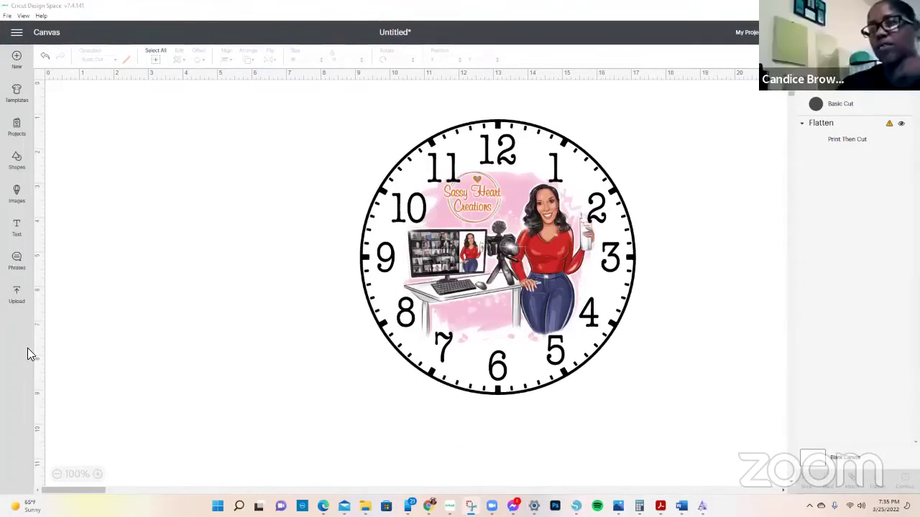
pyautogui.hotkey('alt', 'Tab')
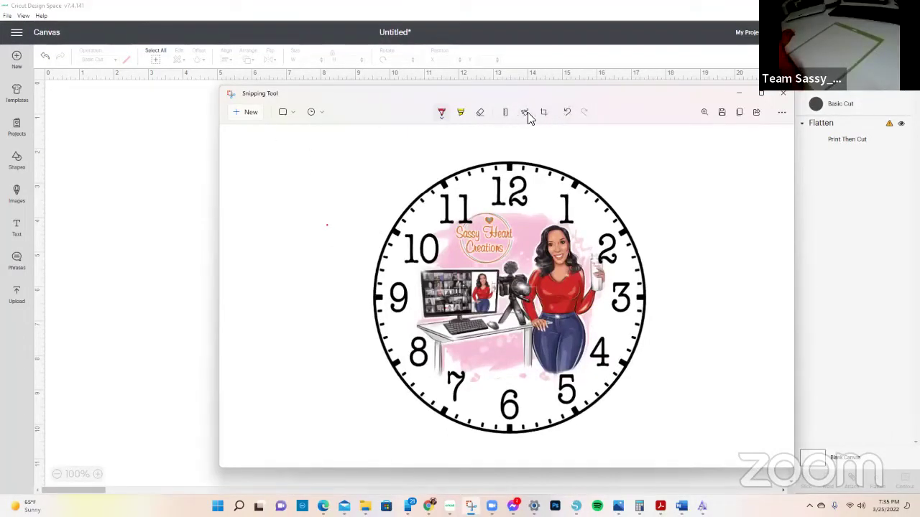
pyautogui.click(478, 114)
pyautogui.rightClick(471, 276)
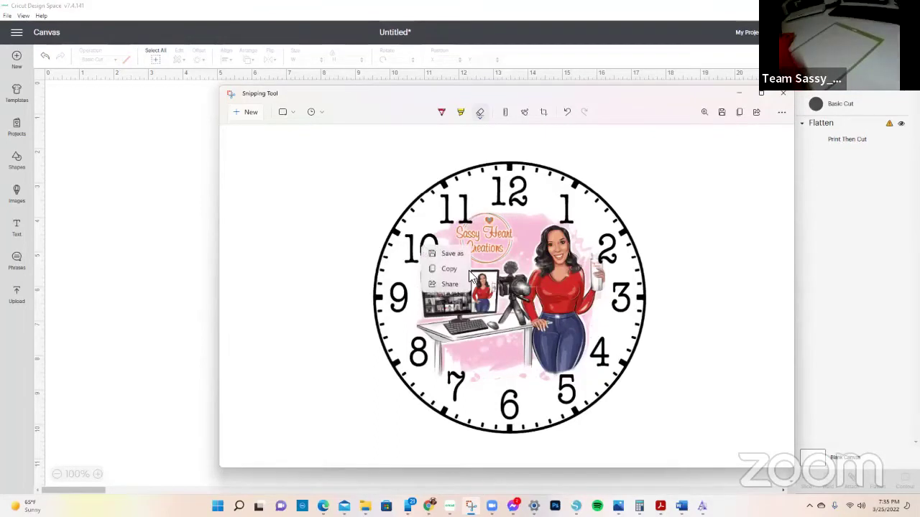
pyautogui.click(448, 269)
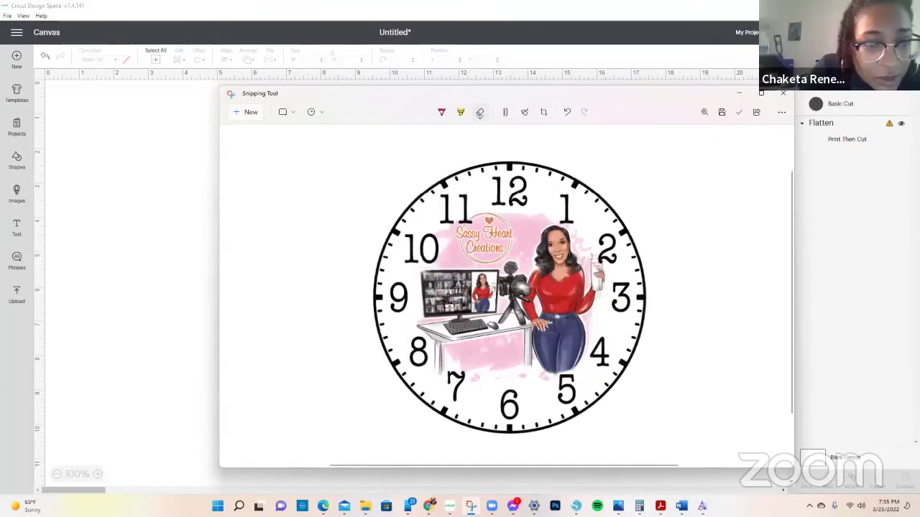
# Switch to Word and create a new blank document
pyautogui.moveTo(682, 506)
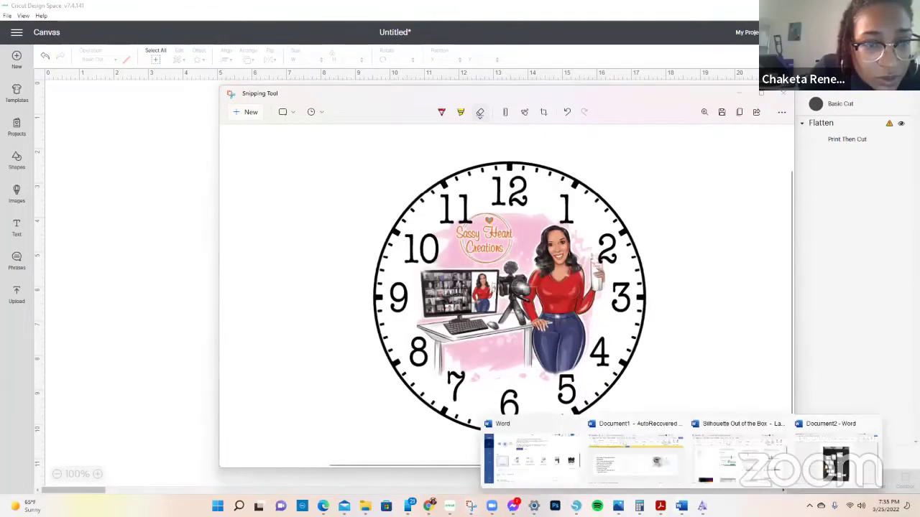
pyautogui.click(830, 464)
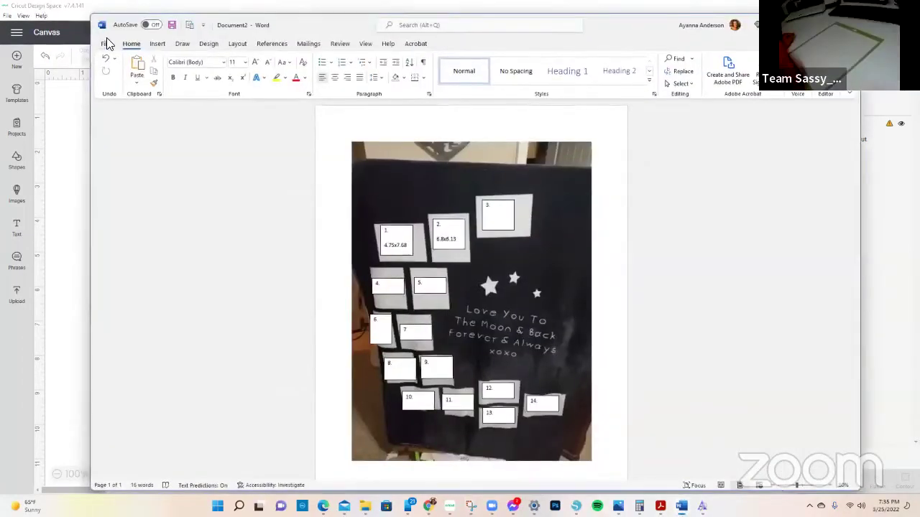
pyautogui.click(106, 43)
pyautogui.click(107, 40)
pyautogui.click(106, 40)
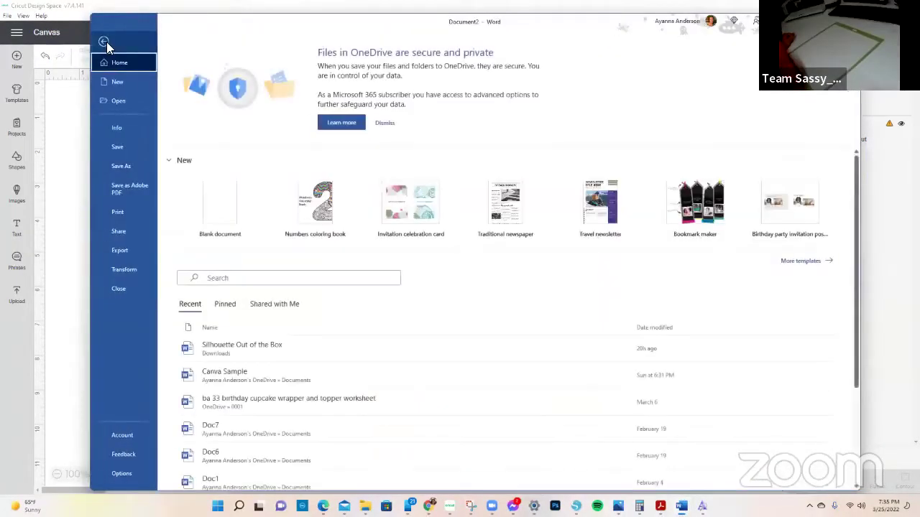
pyautogui.click(230, 207)
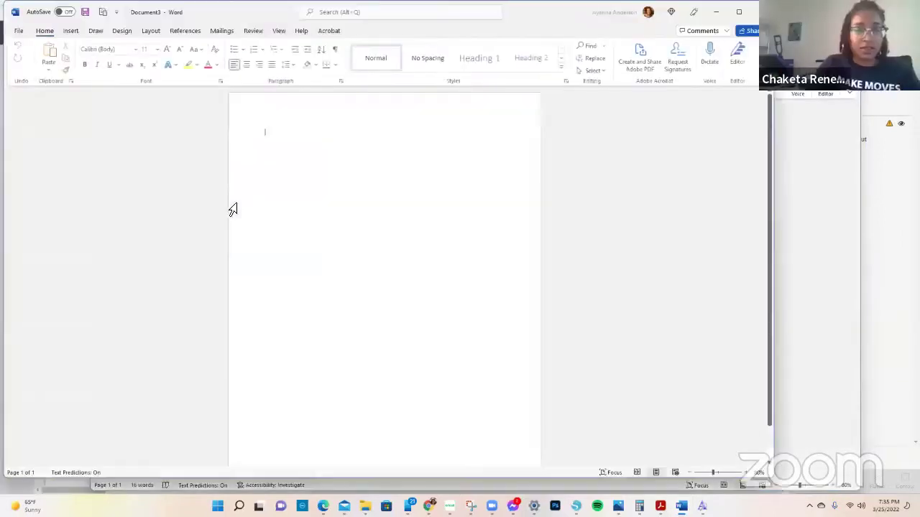
# Paste the copied clock image into the blank document
pyautogui.rightClick(264, 185)
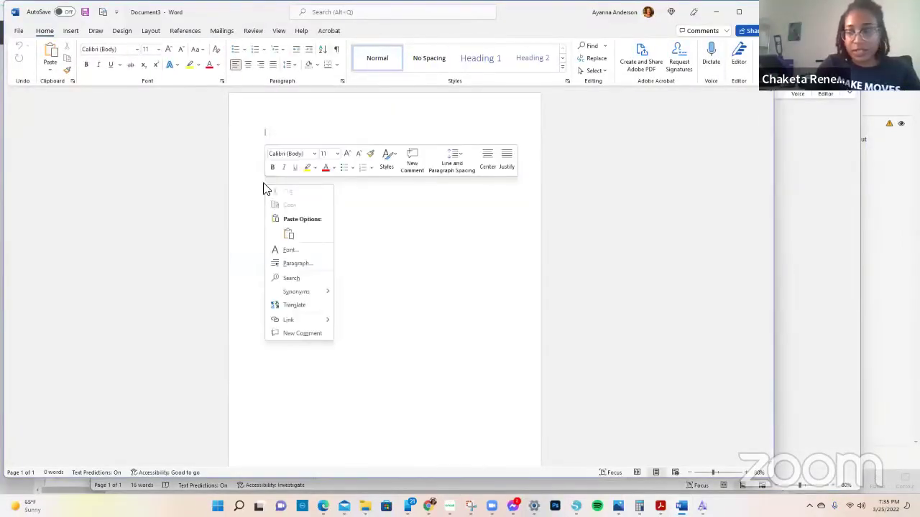
pyautogui.click(290, 234)
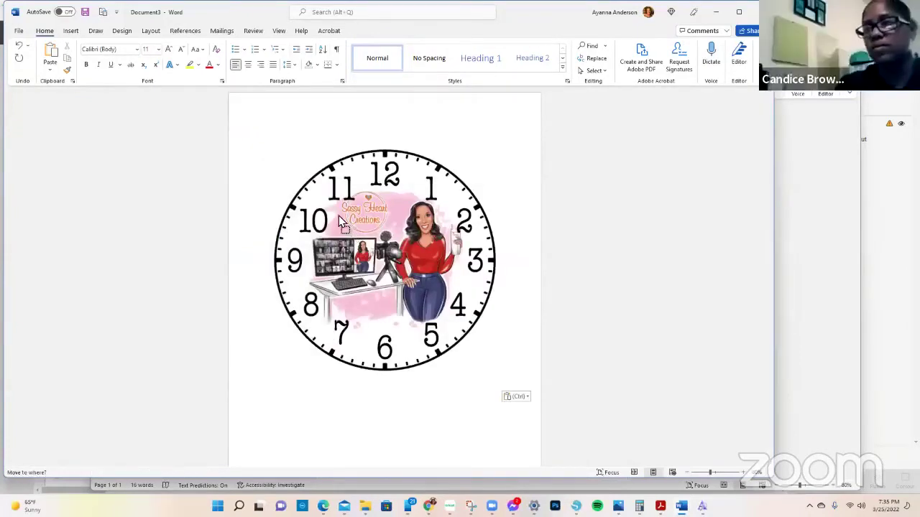
pyautogui.click(345, 219)
pyautogui.click(527, 169)
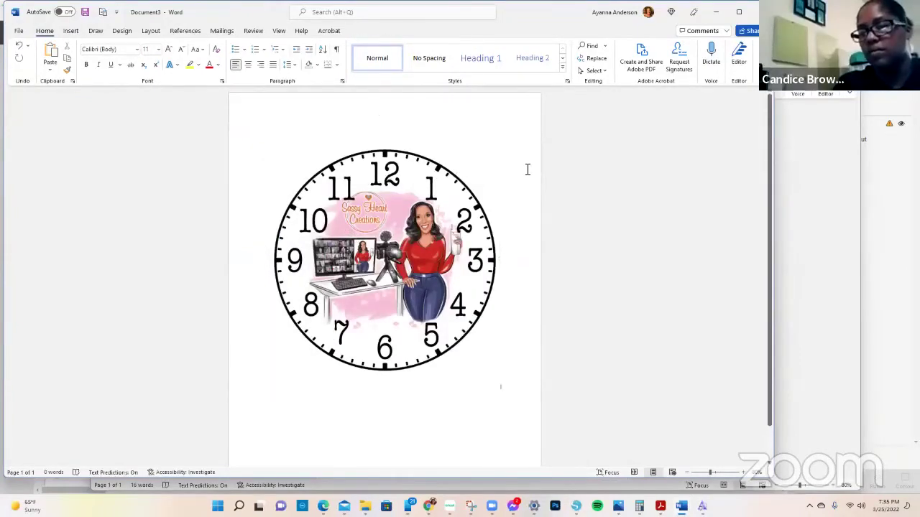
# Set the pasted clock picture's height to 8 inches
pyautogui.click(424, 248)
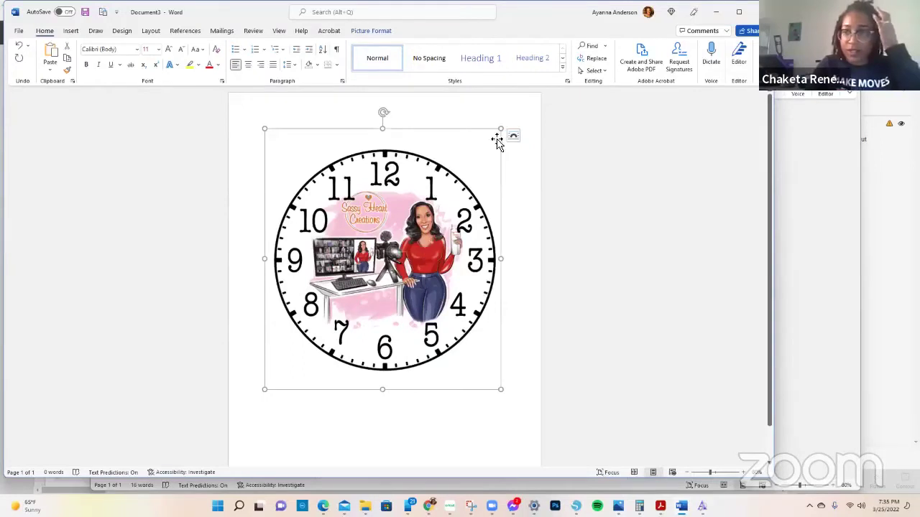
pyautogui.doubleClick(299, 181)
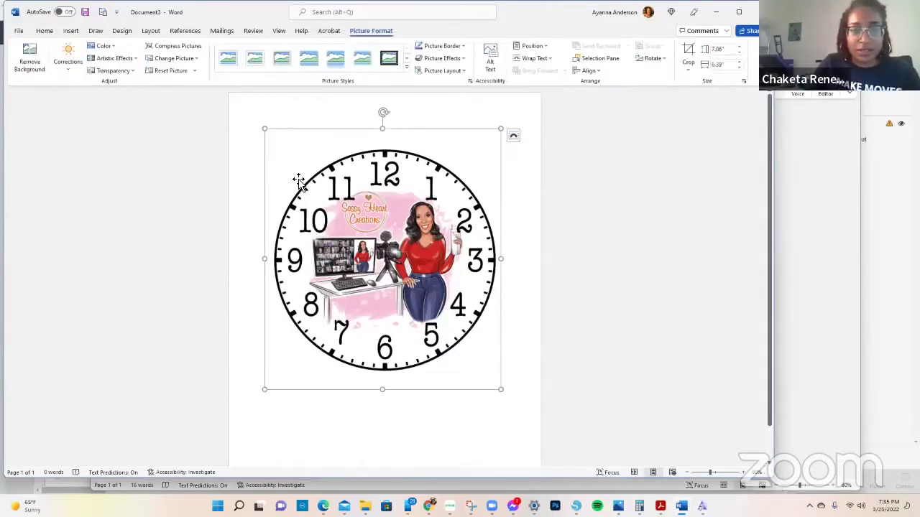
pyautogui.click(745, 51)
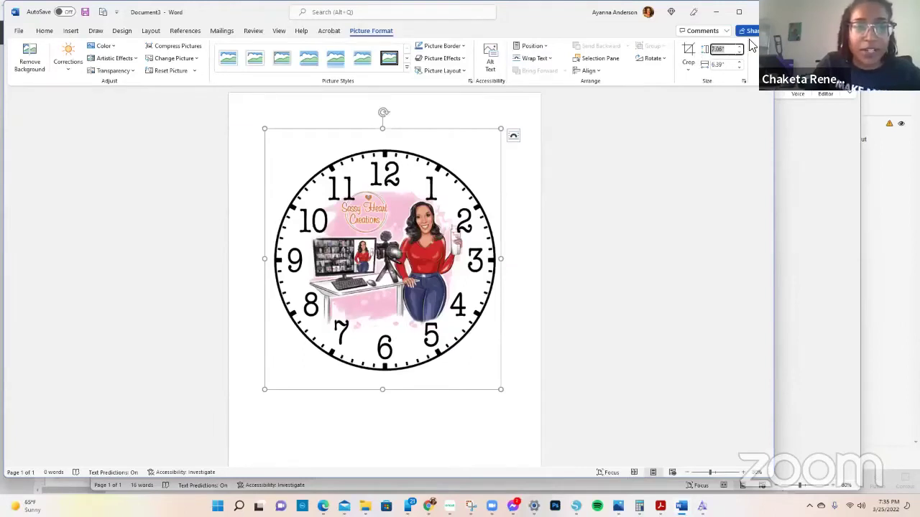
pyautogui.write('8')
pyautogui.press('Return')
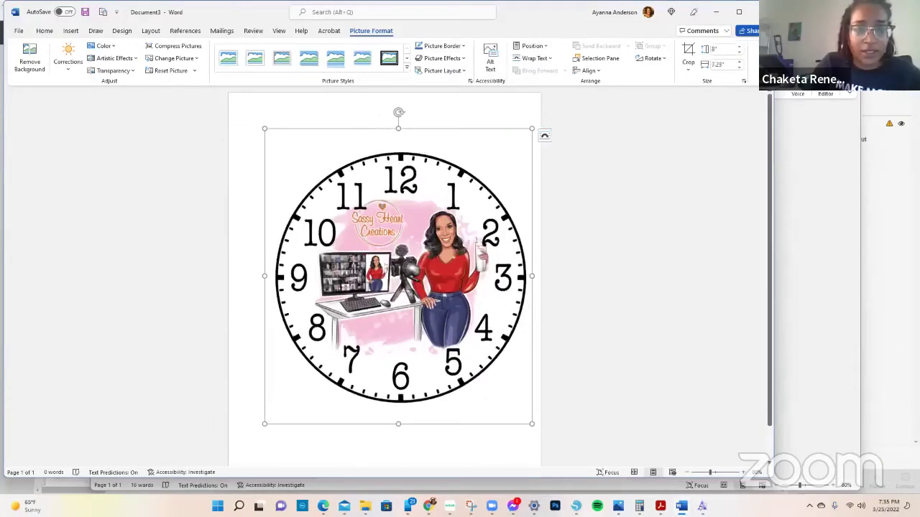
# Unlock the clock picture's aspect ratio and set its absolute width to 8.0 inches
pyautogui.click(743, 81)
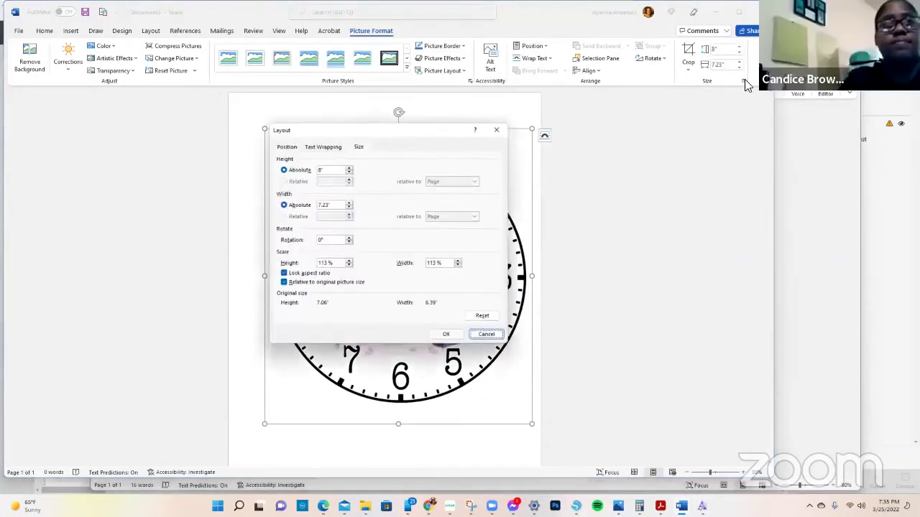
pyautogui.click(284, 274)
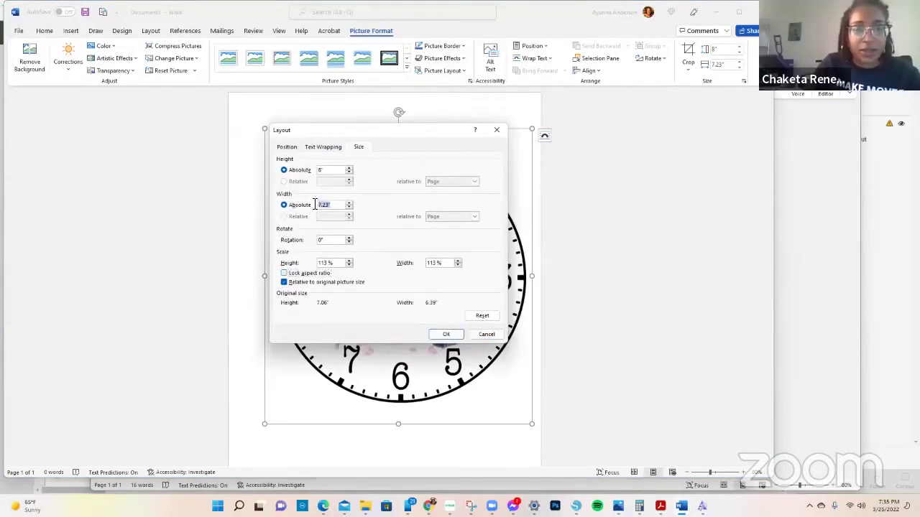
pyautogui.press('Return')
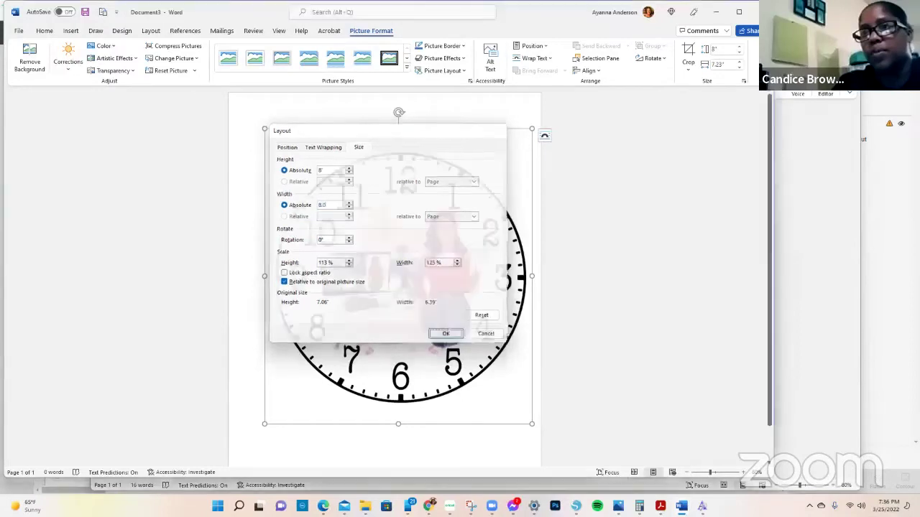
# Set the clock picture's text wrapping to In Front of Text and move it left to centre it on the page
pyautogui.click(343, 246)
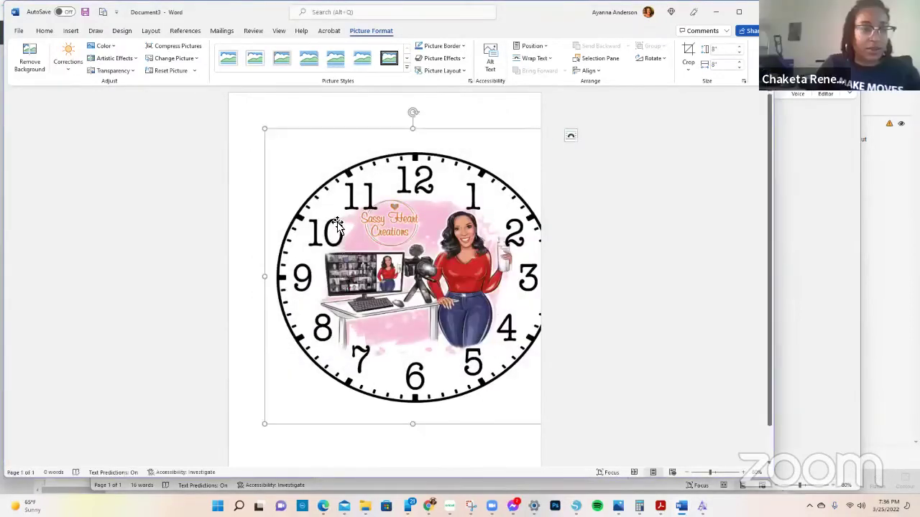
pyautogui.click(523, 57)
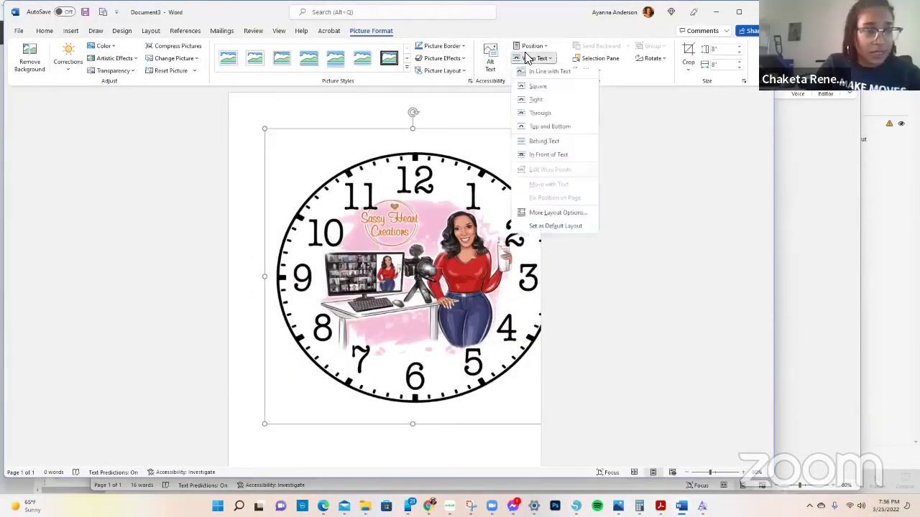
pyautogui.click(541, 154)
pyautogui.moveTo(439, 250); pyautogui.dragTo(373, 237)
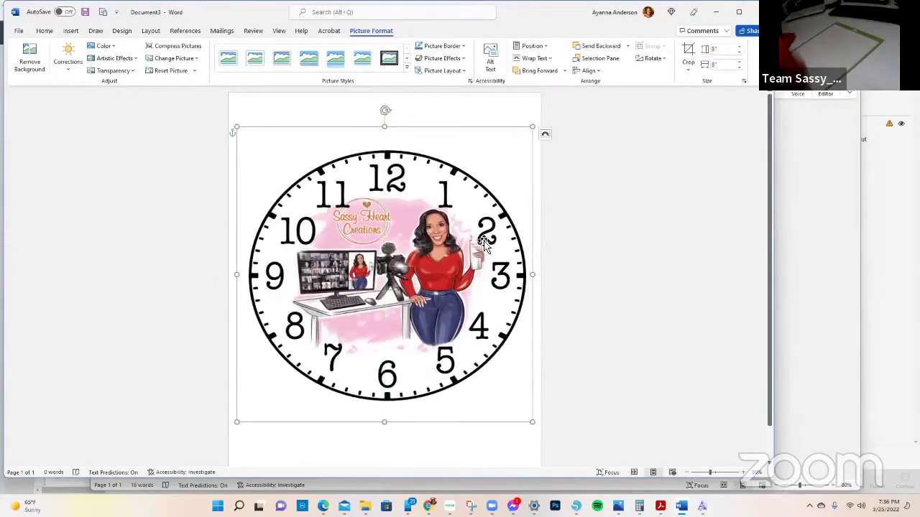
# Crop the clock picture's white margins on all four sides to the clock's outer ring and shift the cropped picture slightly left and down
pyautogui.click(637, 238)
pyautogui.click(443, 240)
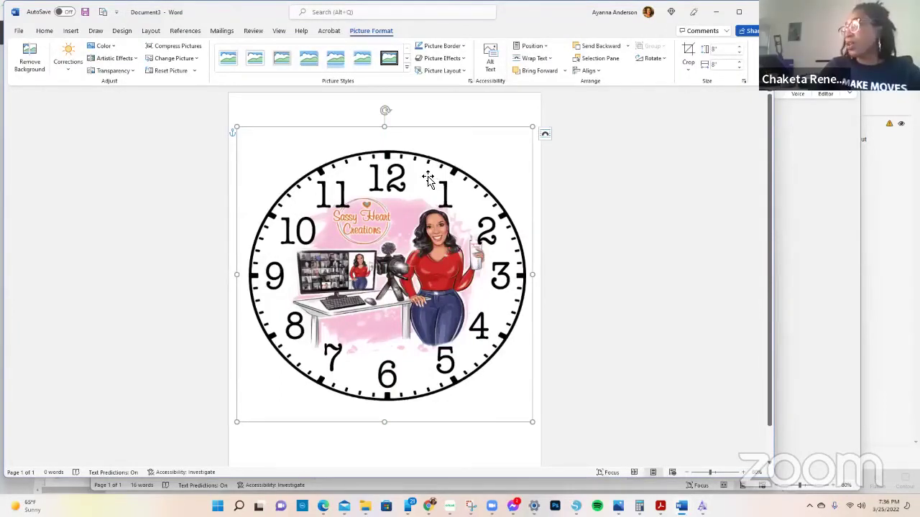
pyautogui.click(688, 52)
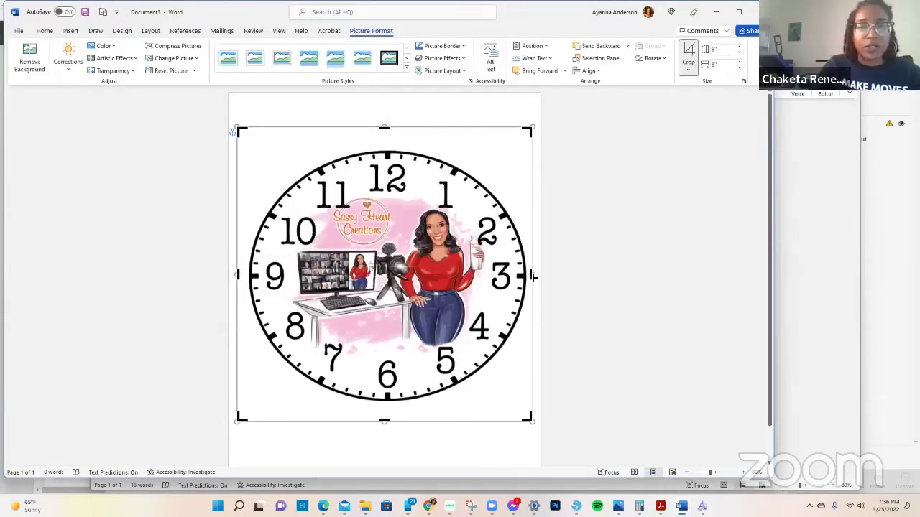
pyautogui.moveTo(532, 275); pyautogui.dragTo(530, 274)
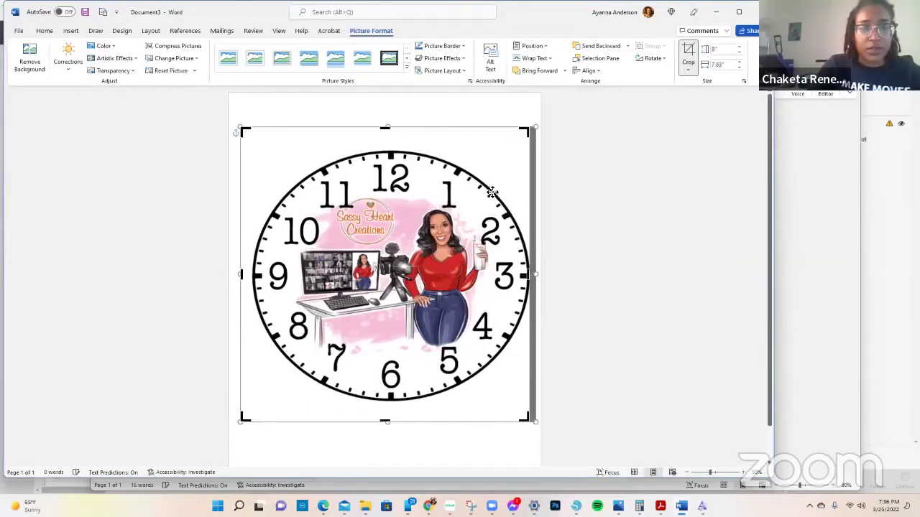
pyautogui.moveTo(385, 128); pyautogui.dragTo(386, 152)
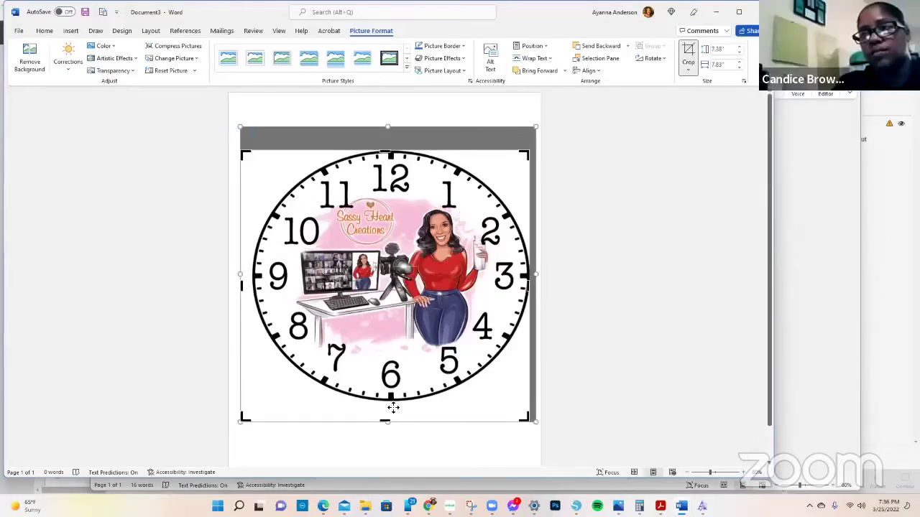
pyautogui.moveTo(386, 424)
pyautogui.mouseDown()
pyautogui.moveTo(390, 417)
pyautogui.moveTo(388, 429)
pyautogui.mouseUp()
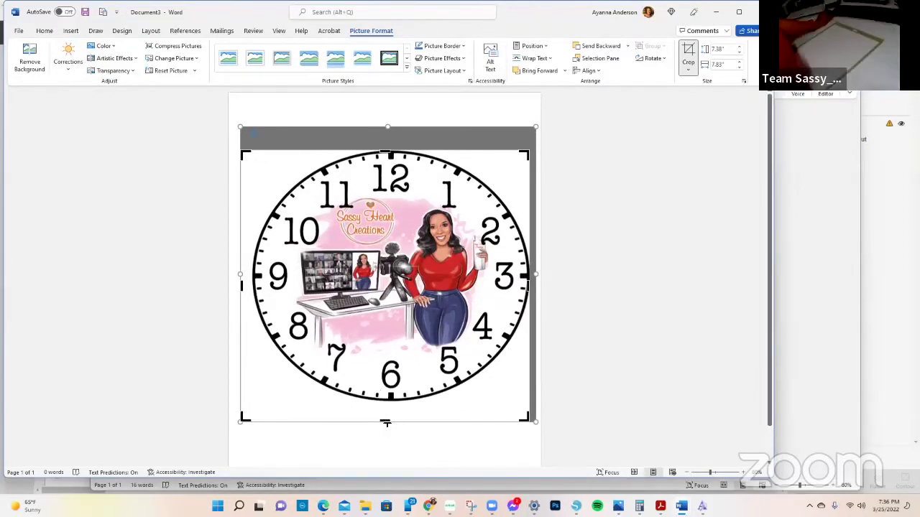
pyautogui.moveTo(385, 423); pyautogui.dragTo(386, 405)
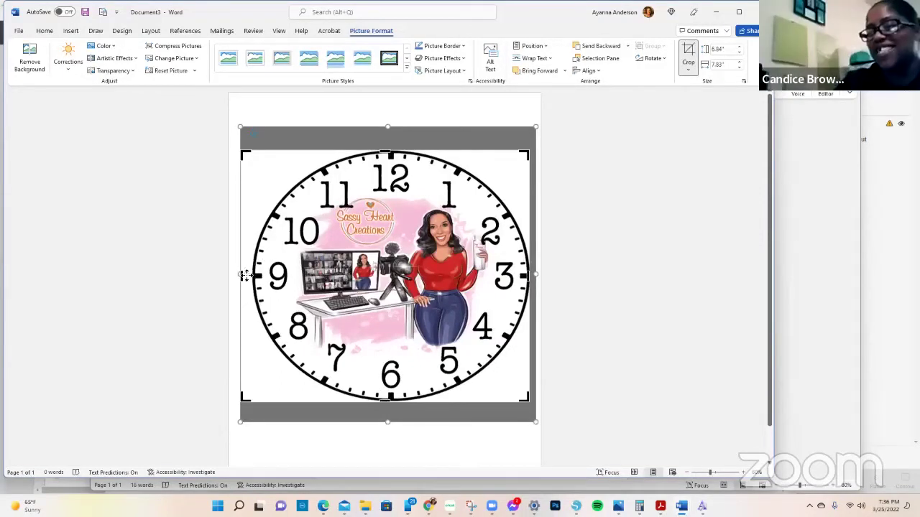
pyautogui.moveTo(243, 279); pyautogui.dragTo(253, 279)
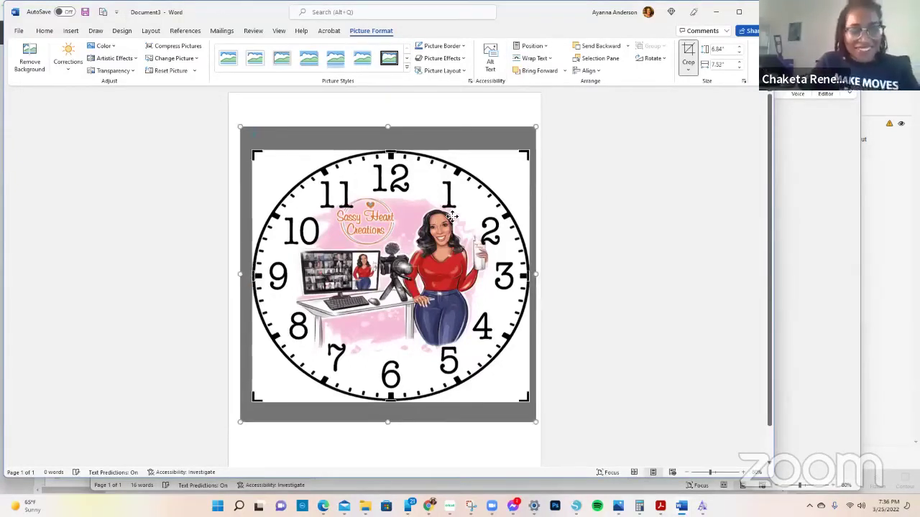
pyautogui.click(465, 167)
pyautogui.moveTo(483, 291); pyautogui.dragTo(478, 290)
# Set the cropped clock picture's height and width to 8 inches each
pyautogui.click(728, 53)
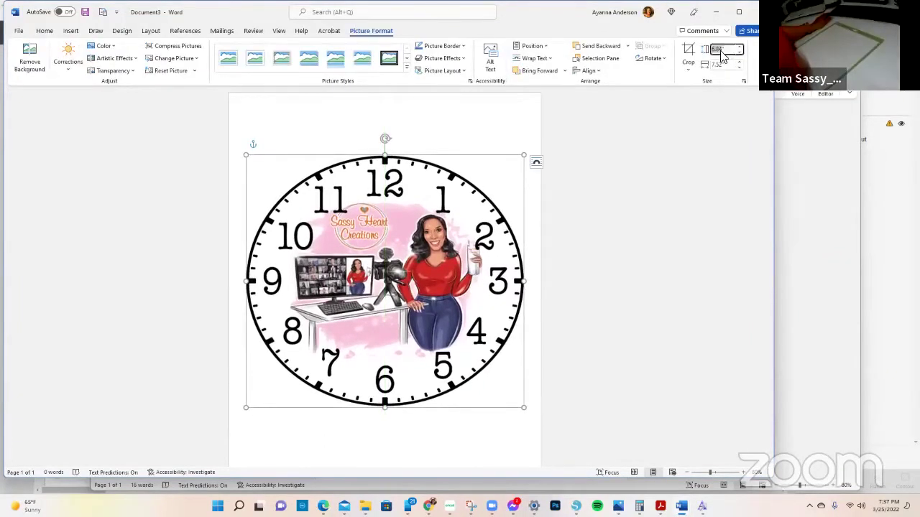
pyautogui.write('8')
pyautogui.press('Return')
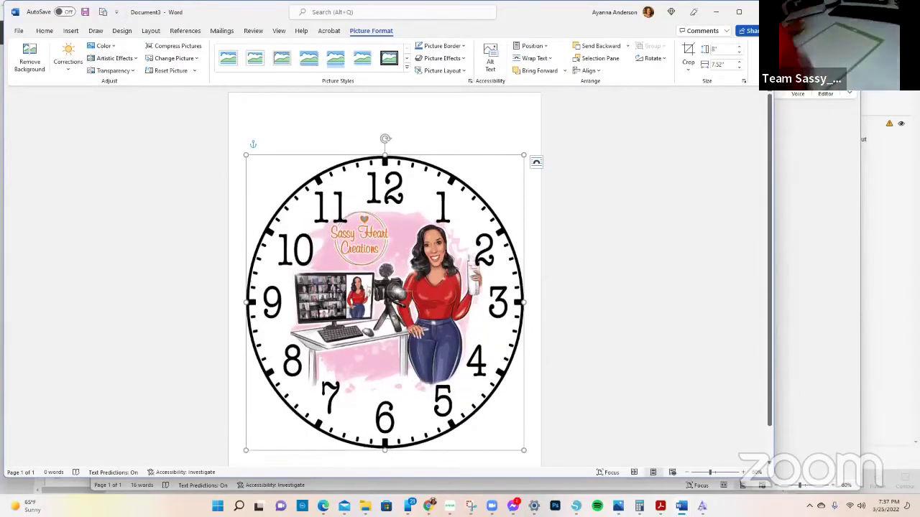
pyautogui.click(730, 66)
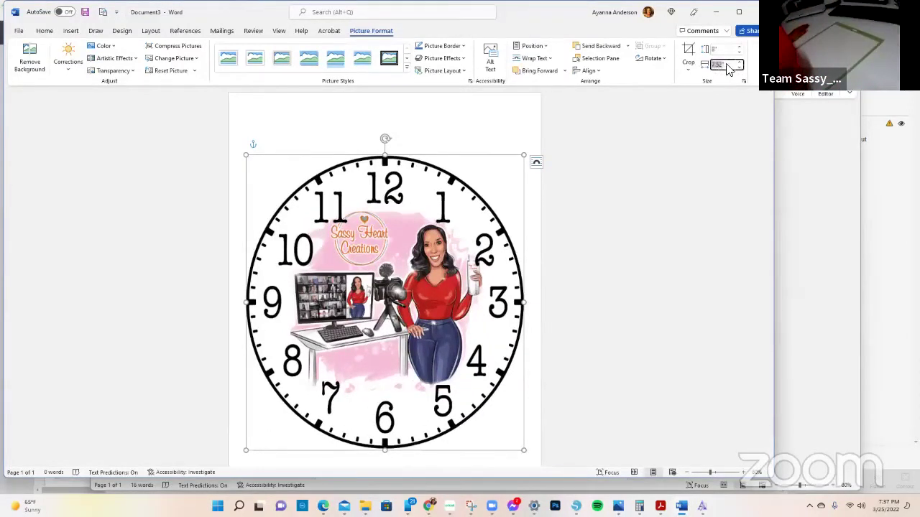
pyautogui.write('8')
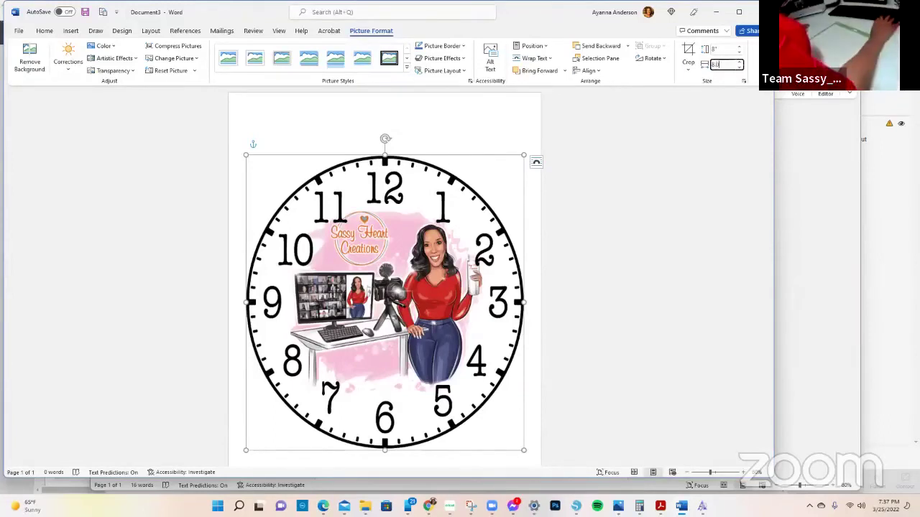
pyautogui.press('Return')
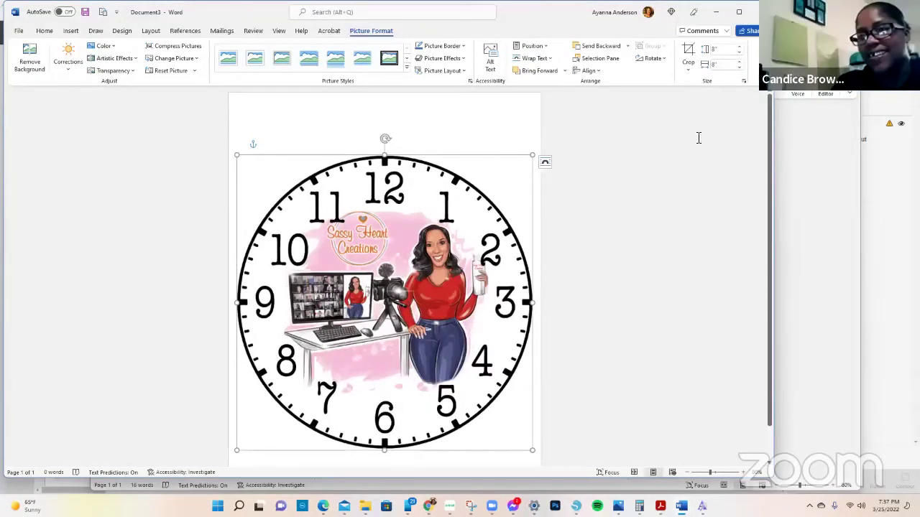
# Move the resized clock picture up and centre it across the width of the page
pyautogui.click(652, 266)
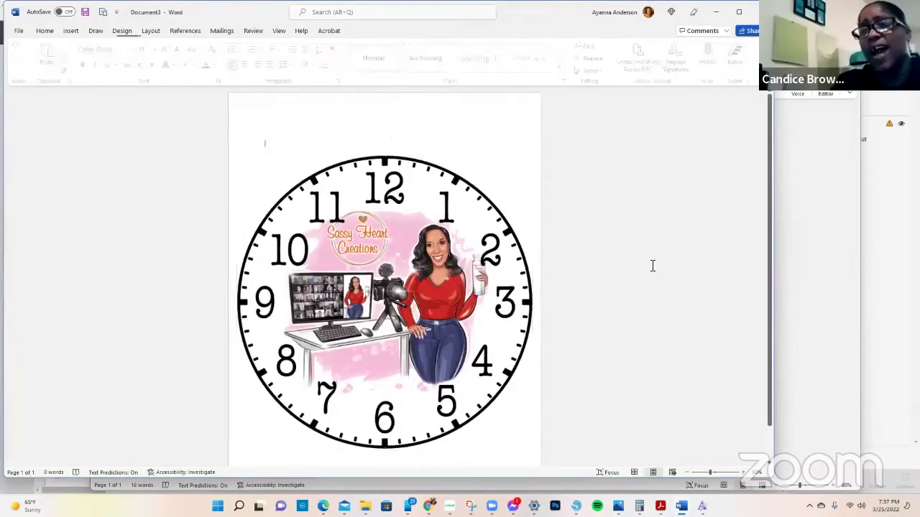
pyautogui.click(422, 297)
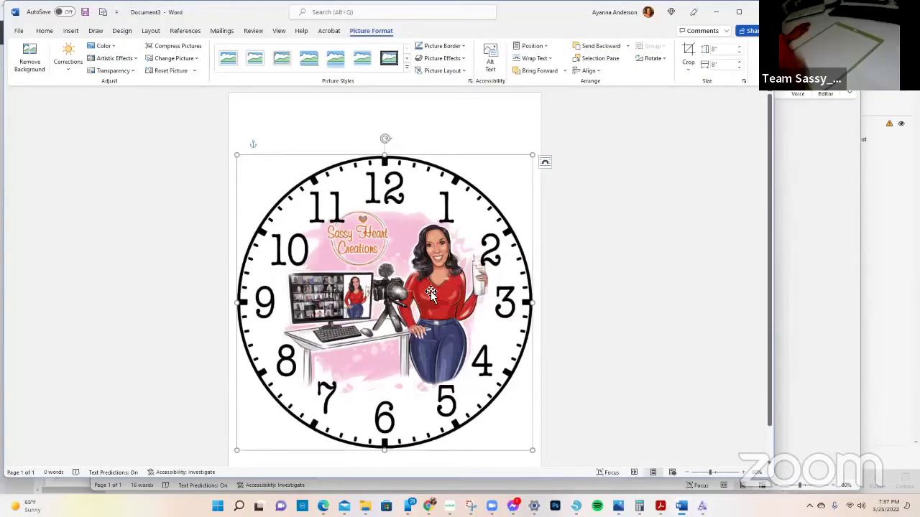
pyautogui.click(565, 275)
pyautogui.moveTo(391, 319); pyautogui.dragTo(388, 283)
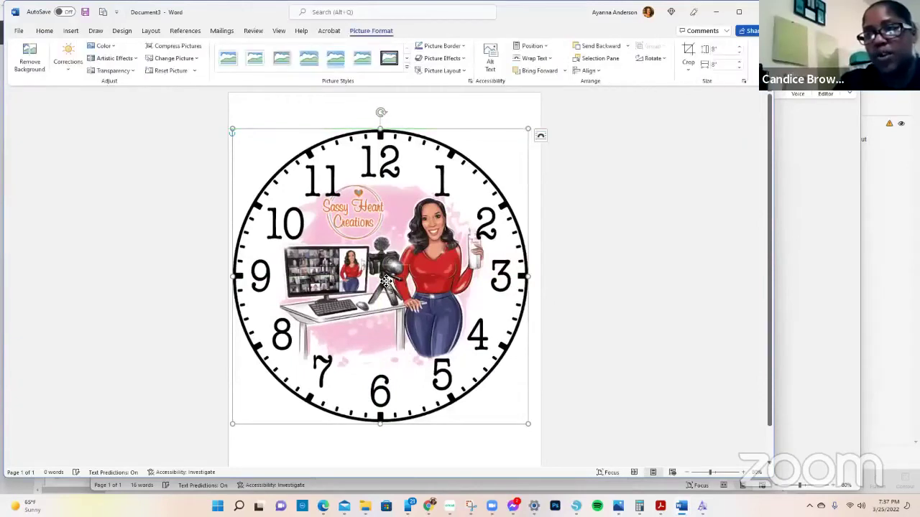
pyautogui.click(582, 248)
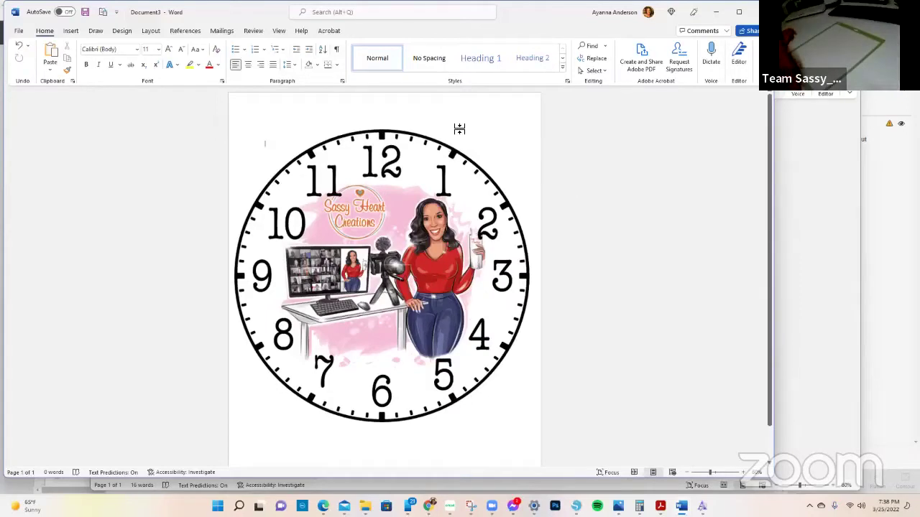
# Set up printing on the WF-7720 Series(Network) printer with the Sub 8.5x11 printing preset
pyautogui.click(19, 31)
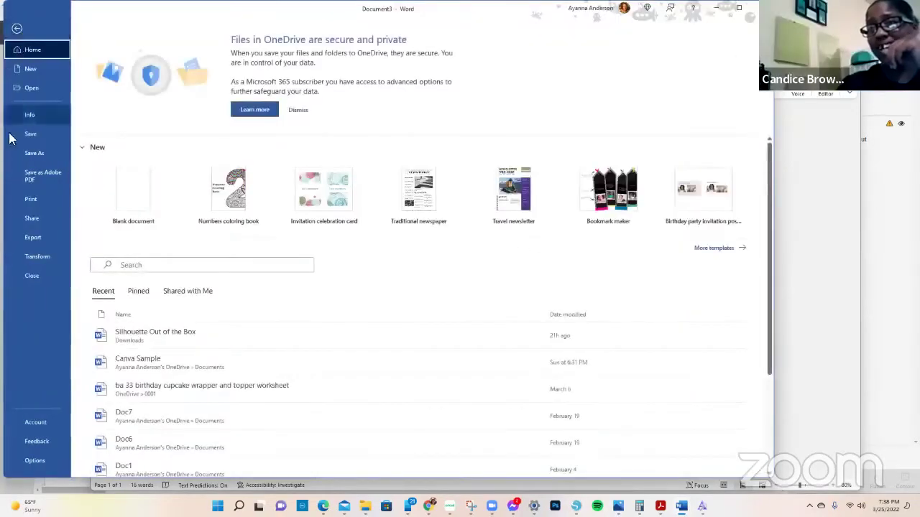
pyautogui.click(20, 199)
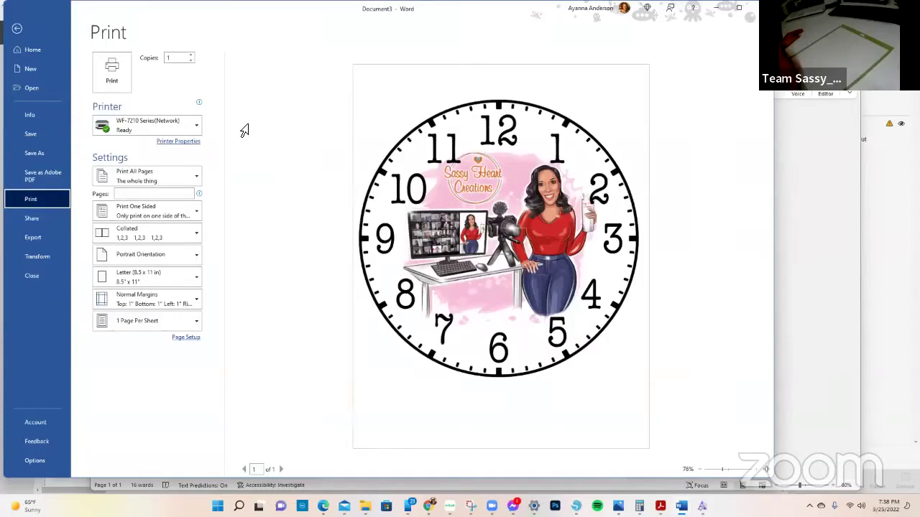
pyautogui.click(185, 137)
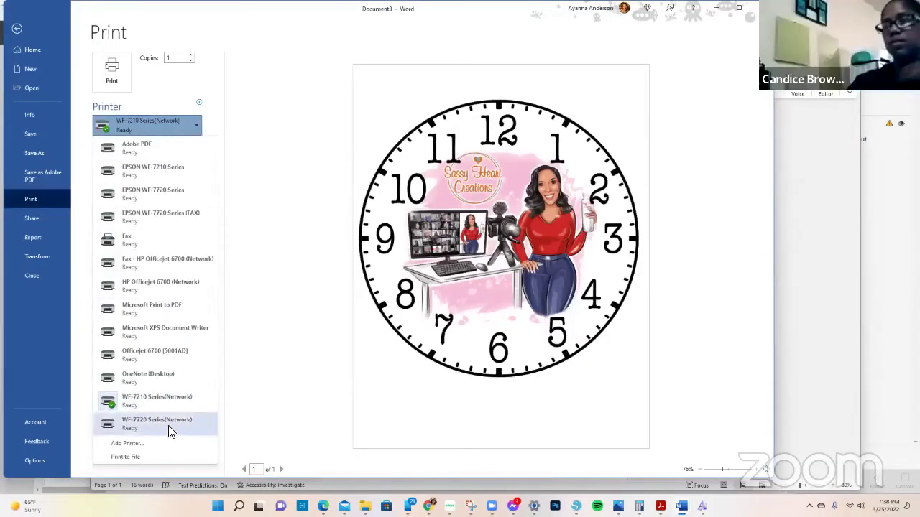
pyautogui.click(168, 426)
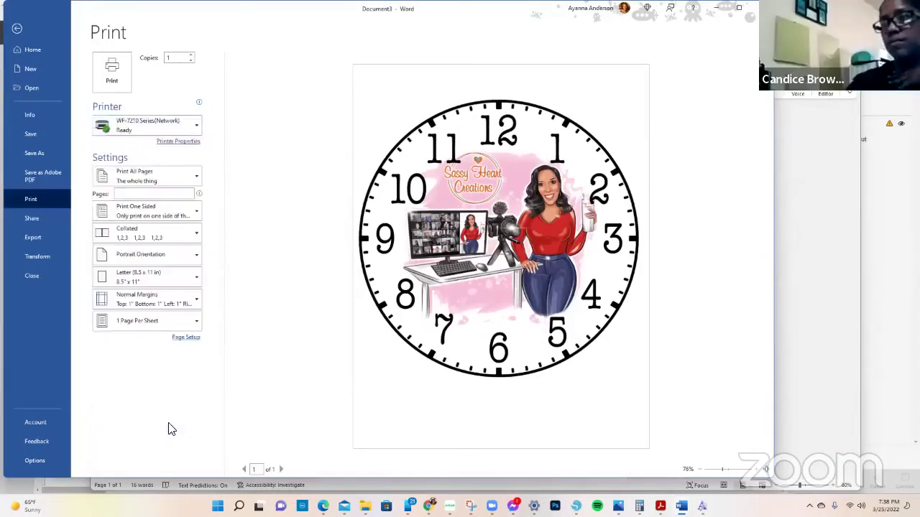
pyautogui.click(171, 142)
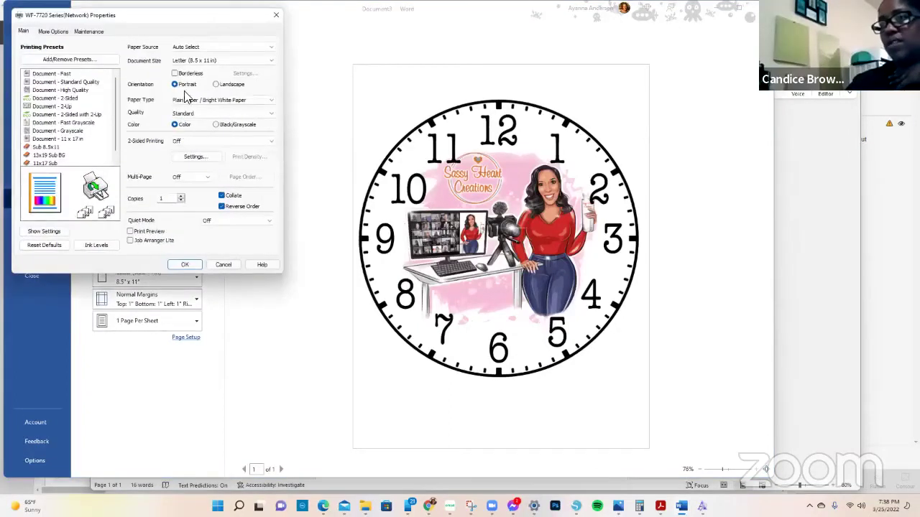
pyautogui.click(48, 148)
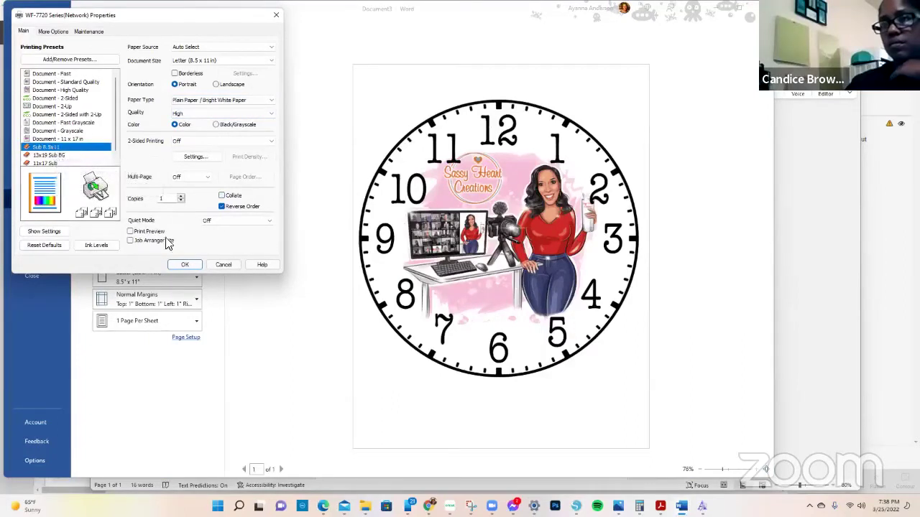
pyautogui.click(185, 265)
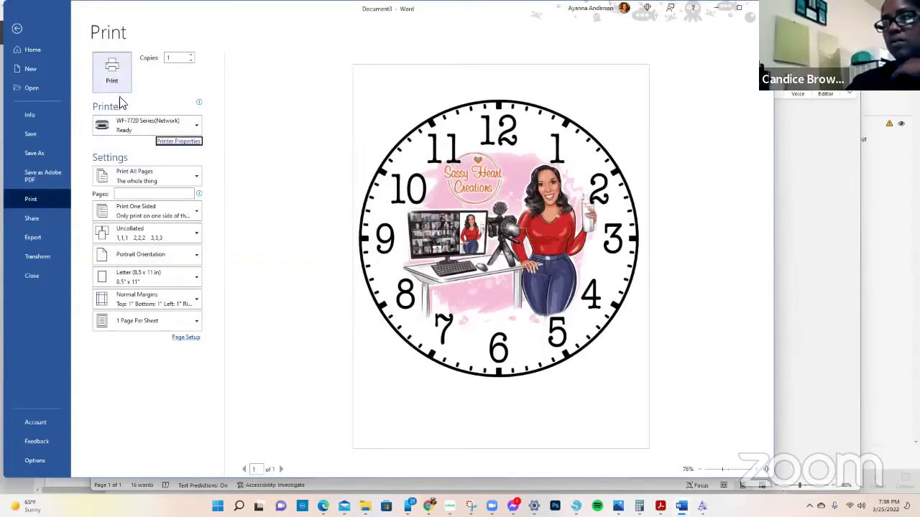
# Check the printer's additional settings for Mirror Image and print the clock page
pyautogui.click(162, 144)
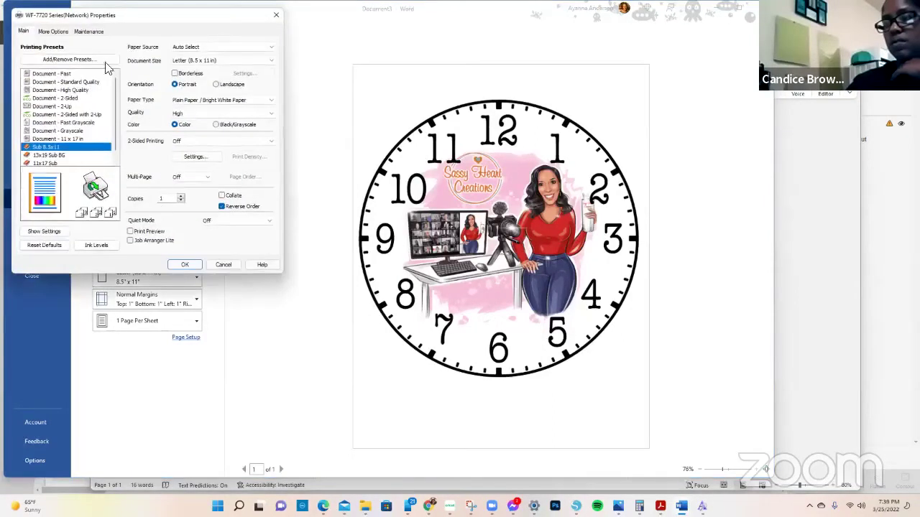
pyautogui.click(54, 32)
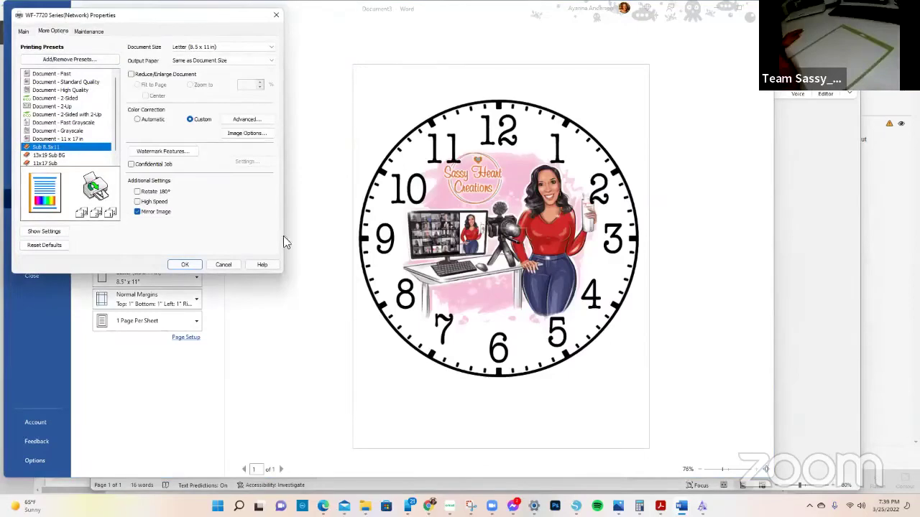
pyautogui.click(181, 264)
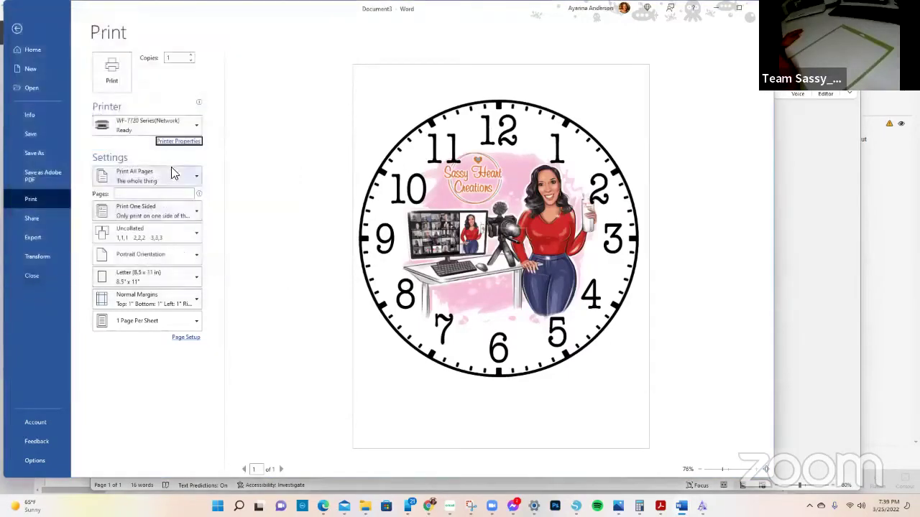
pyautogui.click(112, 75)
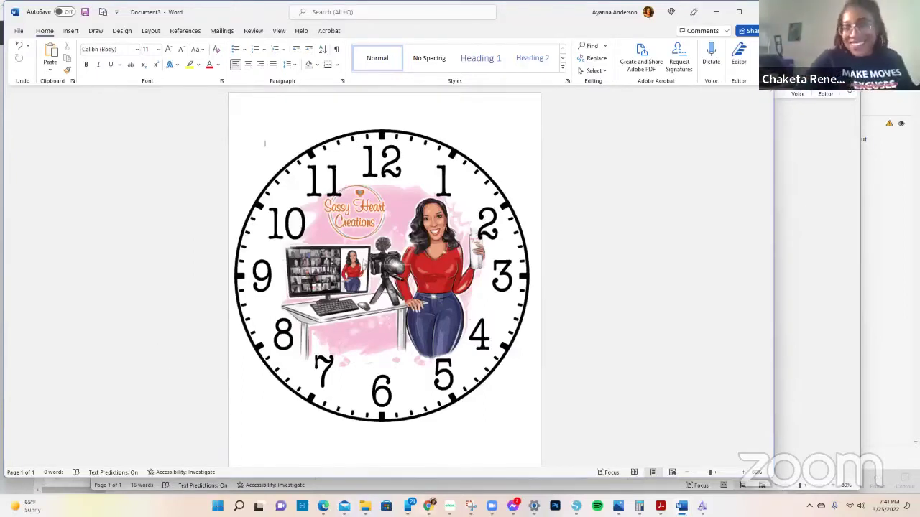
# Switch to Cricut Design Space, hide the flattened clock design and show the Basic Cut circle
pyautogui.click(450, 506)
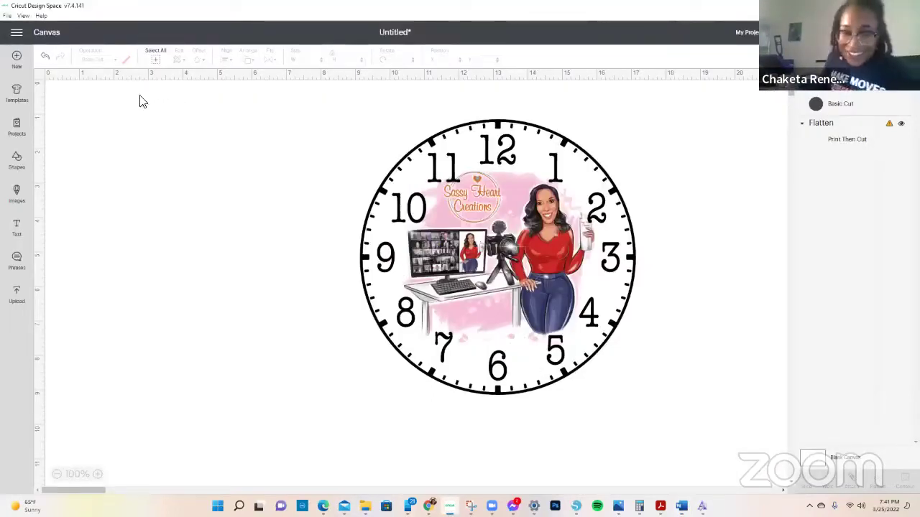
pyautogui.click(900, 123)
pyautogui.click(899, 94)
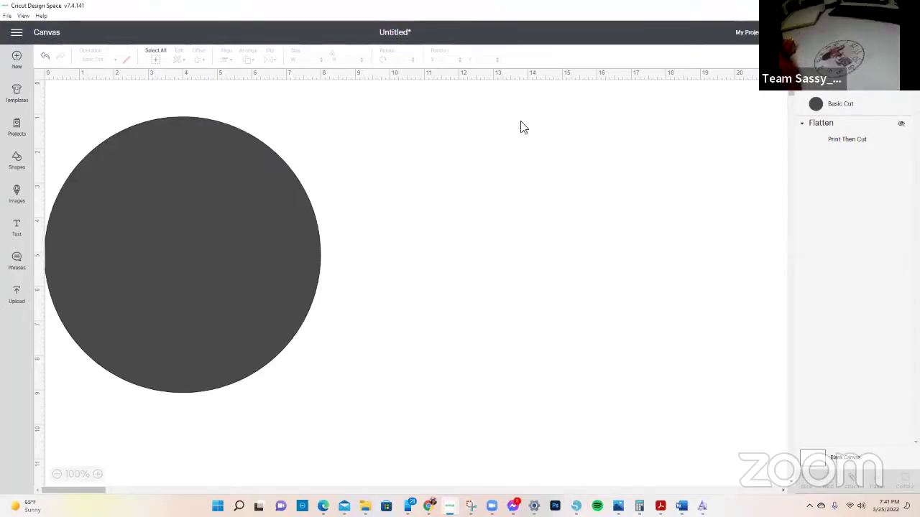
# Shift the circle right on the canvas and take it through mat preparation to the Make stage
pyautogui.moveTo(126, 199); pyautogui.dragTo(167, 193)
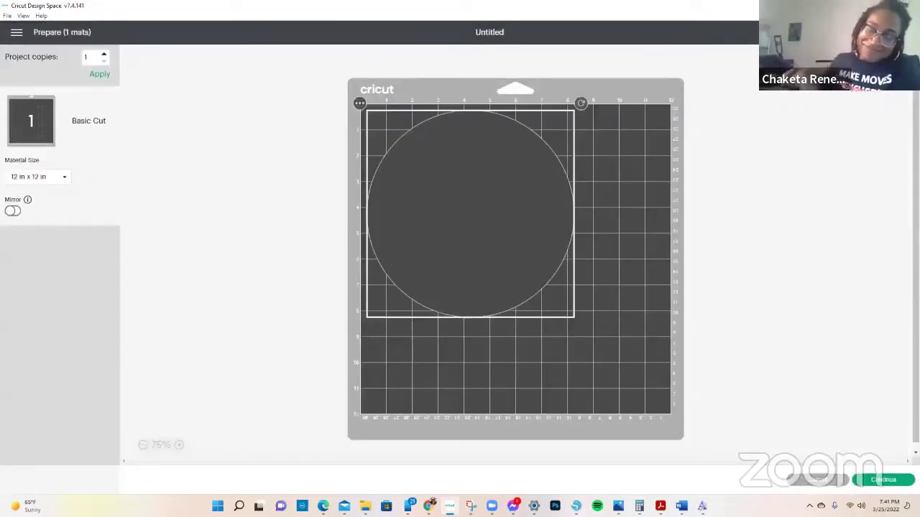
pyautogui.click(883, 479)
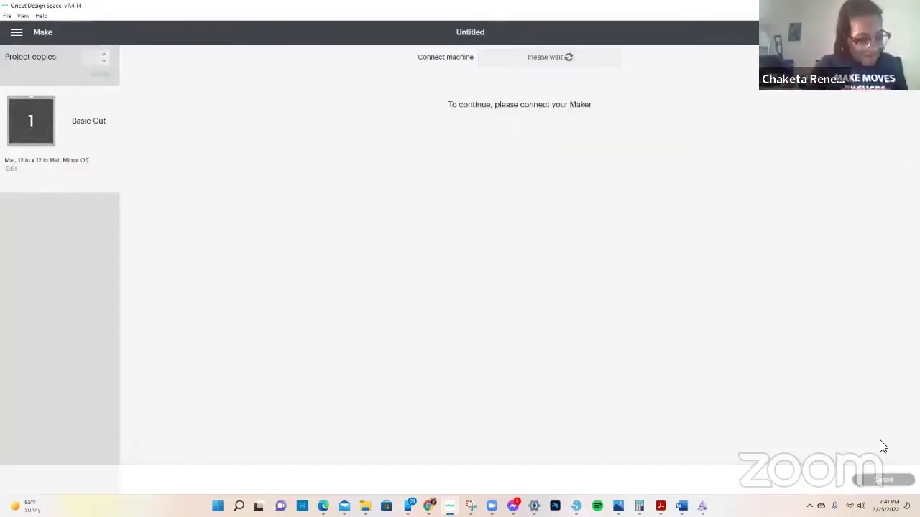